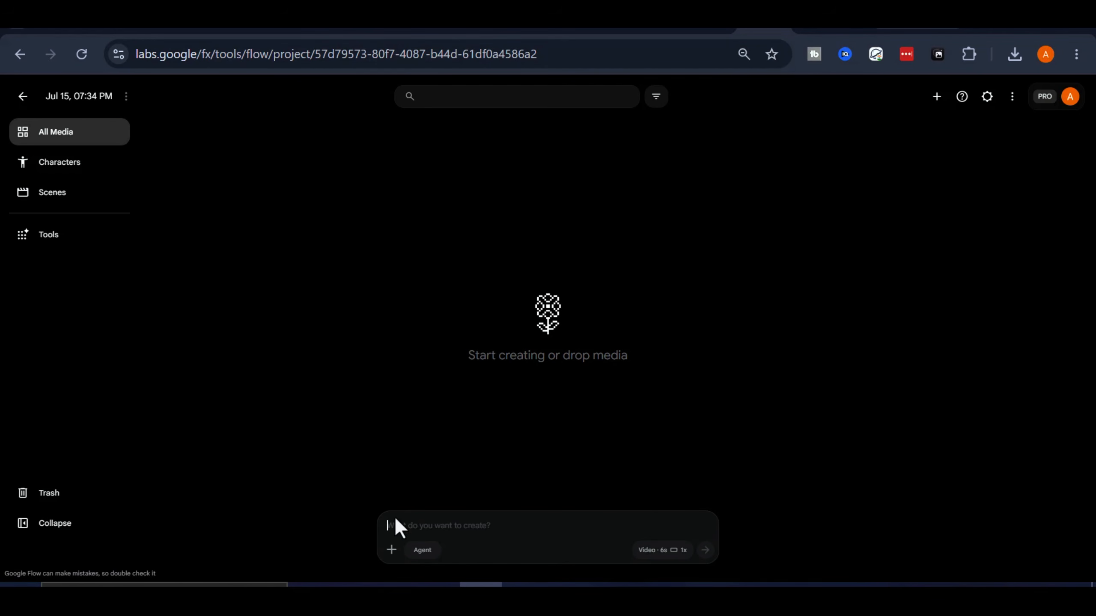
Step: Switch the Flow prompt to agent mode and copy the instructions from 'Create three images' to 'Format: 16:9'
{"action": "left_click", "coordinate": [422, 551]}
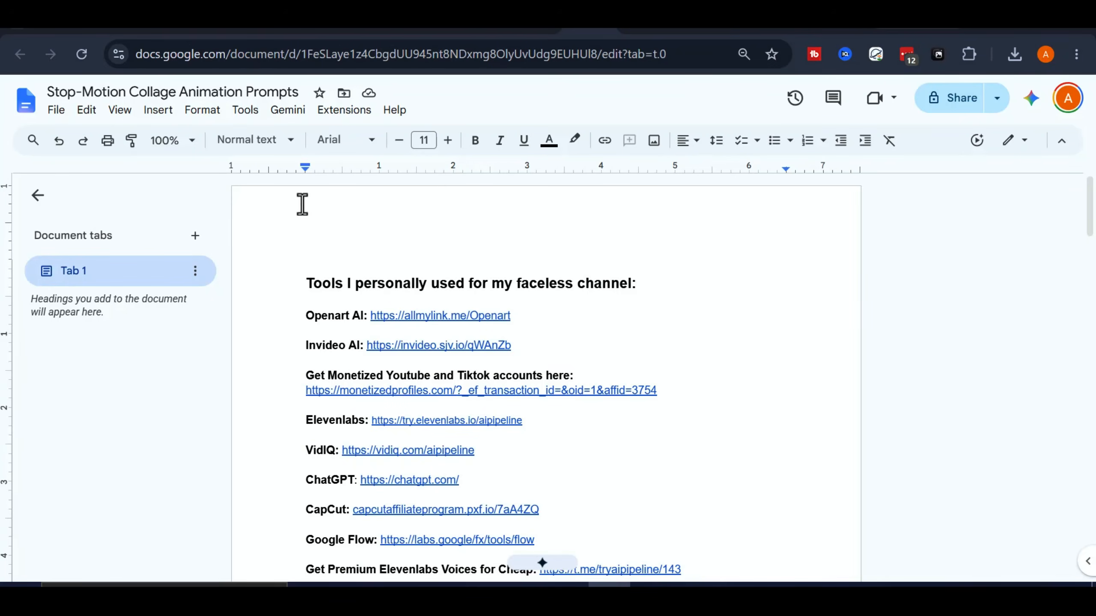
{"action": "scroll", "coordinate": [492, 204], "scroll_direction": "down", "scroll_amount": 10}
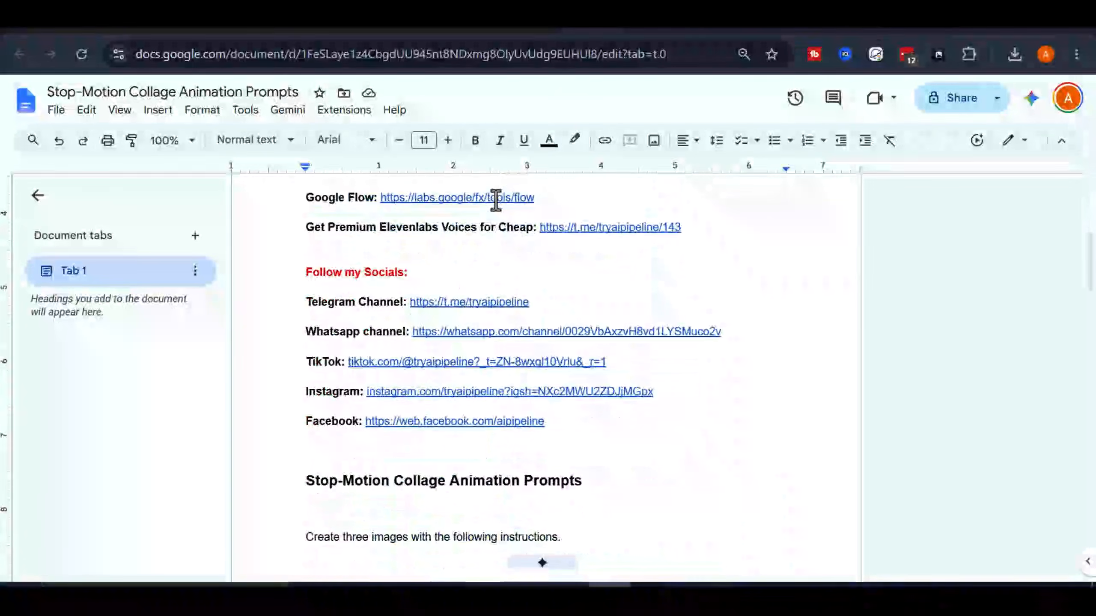
{"action": "scroll", "coordinate": [399, 268], "scroll_direction": "down", "scroll_amount": 3}
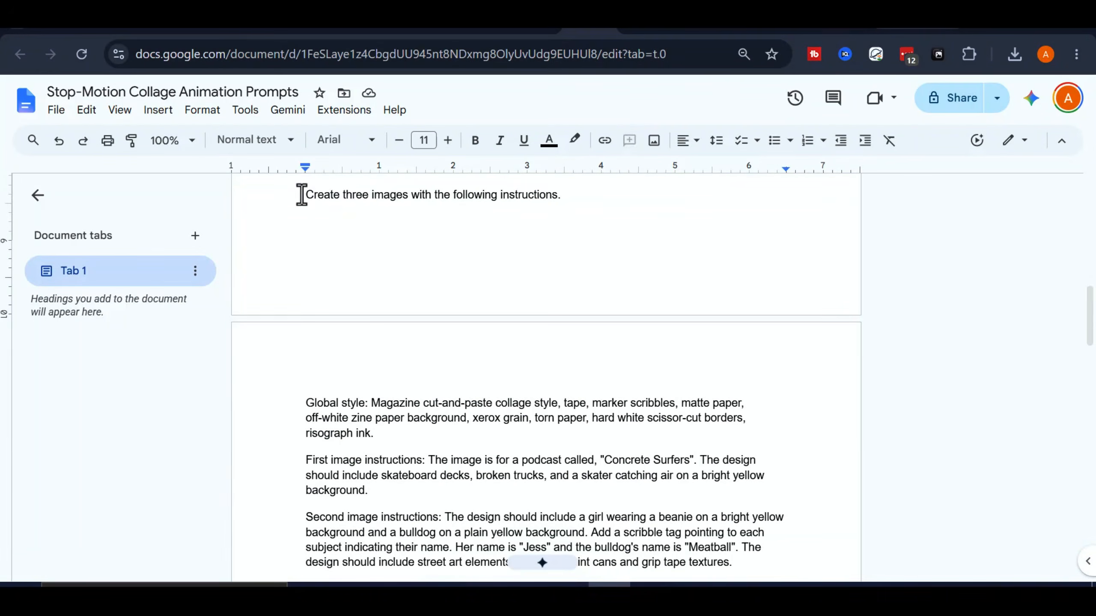
{"action": "left_click_drag", "start_coordinate": [303, 194], "coordinate": [539, 207]}
{"action": "left_click_drag", "start_coordinate": [568, 333], "coordinate": [594, 535]}
{"action": "scroll", "coordinate": [668, 506], "scroll_direction": "down", "scroll_amount": 3}
{"action": "right_click", "coordinate": [430, 421]}
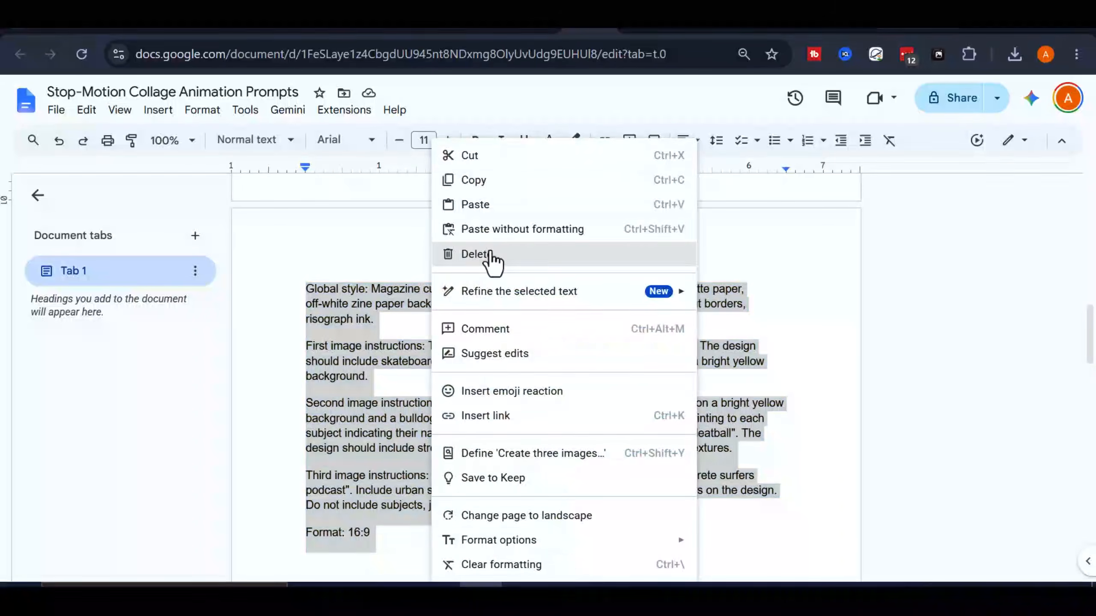
{"action": "left_click", "coordinate": [509, 181]}
Step: Look back through the prompts document to check the copied image instructions
{"action": "scroll", "coordinate": [396, 424], "scroll_direction": "up", "scroll_amount": 5}
{"action": "scroll", "coordinate": [396, 424], "scroll_direction": "down", "scroll_amount": 7}
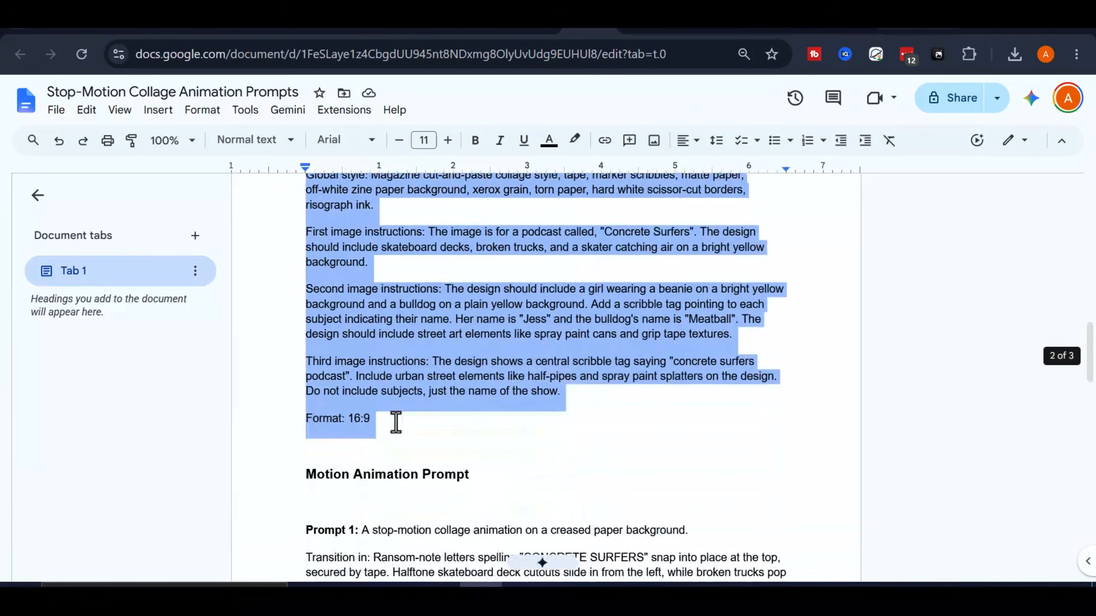
{"action": "left_click", "coordinate": [396, 421]}
{"action": "scroll", "coordinate": [396, 424], "scroll_direction": "down", "scroll_amount": 5}
{"action": "scroll", "coordinate": [395, 423], "scroll_direction": "down", "scroll_amount": 10}
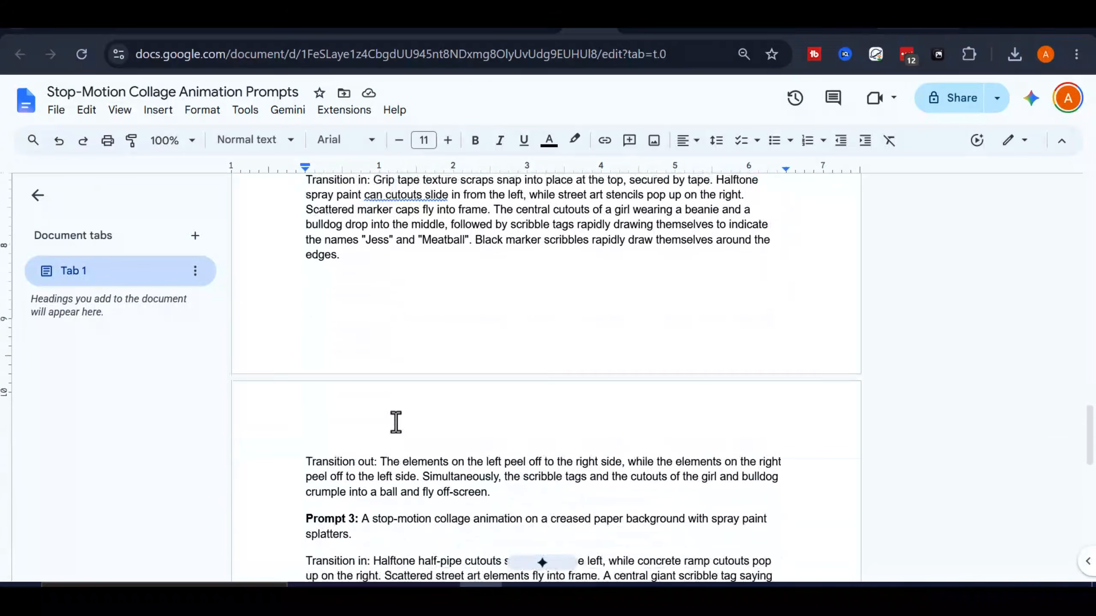
{"action": "scroll", "coordinate": [396, 422], "scroll_direction": "up", "scroll_amount": 5}
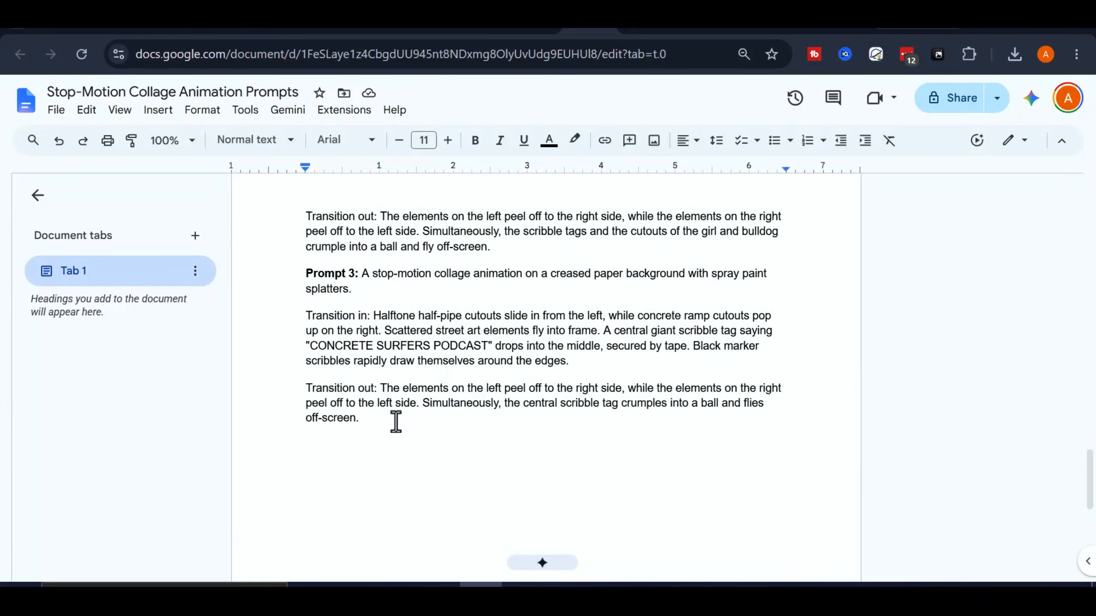
{"action": "scroll", "coordinate": [396, 421], "scroll_direction": "up", "scroll_amount": 10}
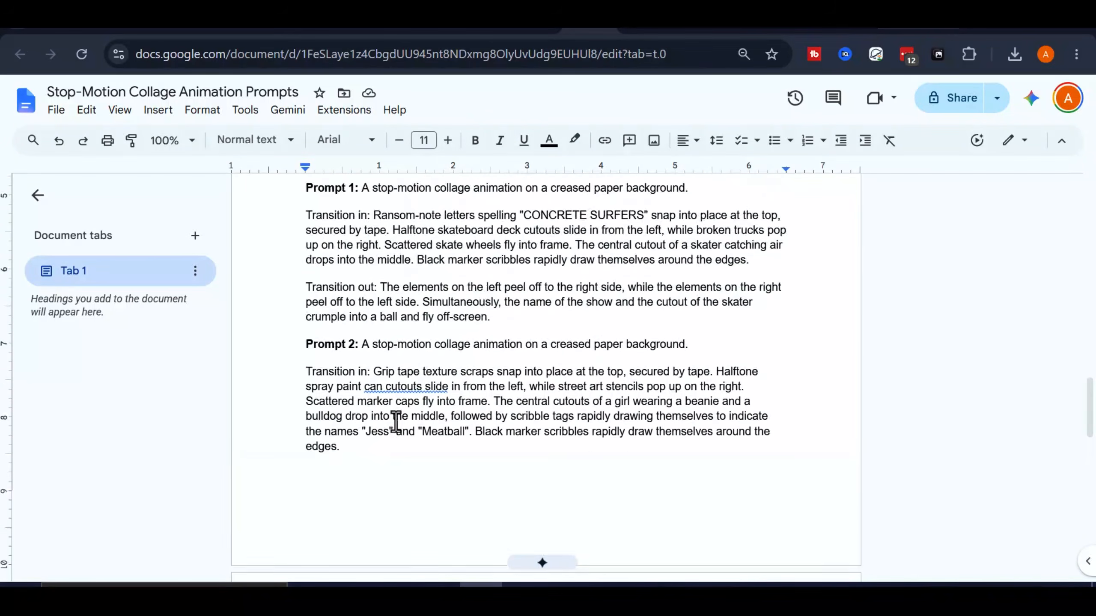
{"action": "scroll", "coordinate": [396, 420], "scroll_direction": "up", "scroll_amount": 3}
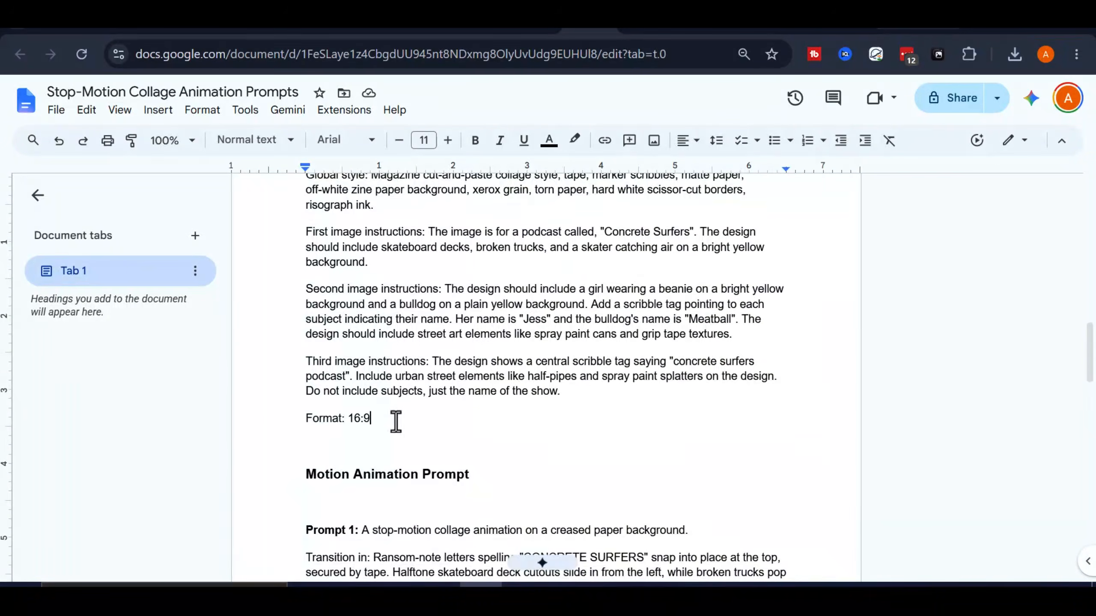
{"action": "scroll", "coordinate": [396, 421], "scroll_direction": "up", "scroll_amount": 9}
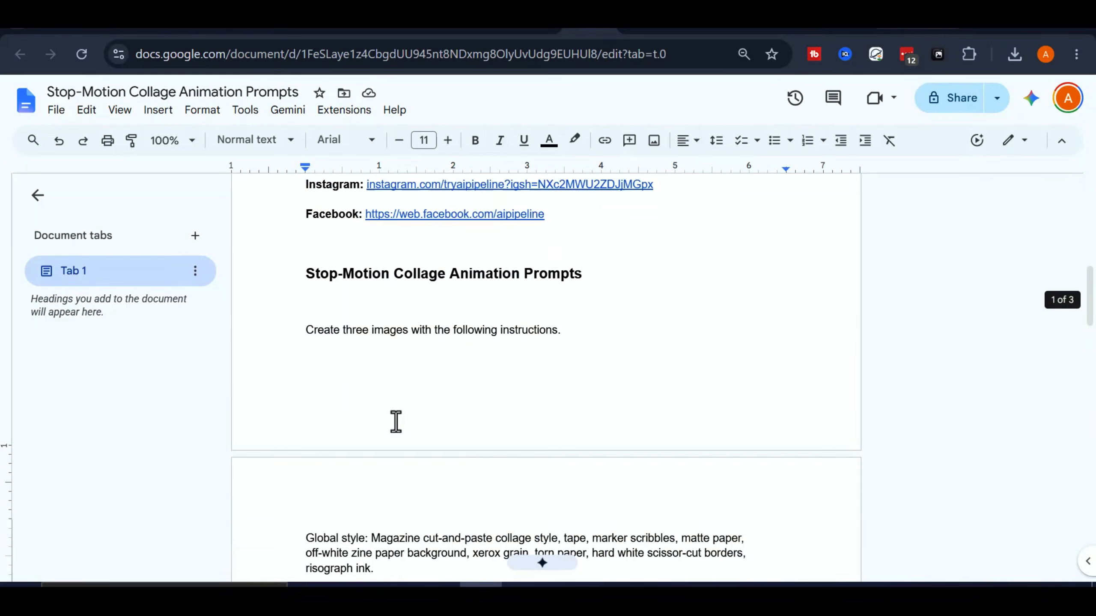
{"action": "scroll", "coordinate": [396, 421], "scroll_direction": "up", "scroll_amount": 2}
{"action": "scroll", "coordinate": [455, 422], "scroll_direction": "down", "scroll_amount": 10}
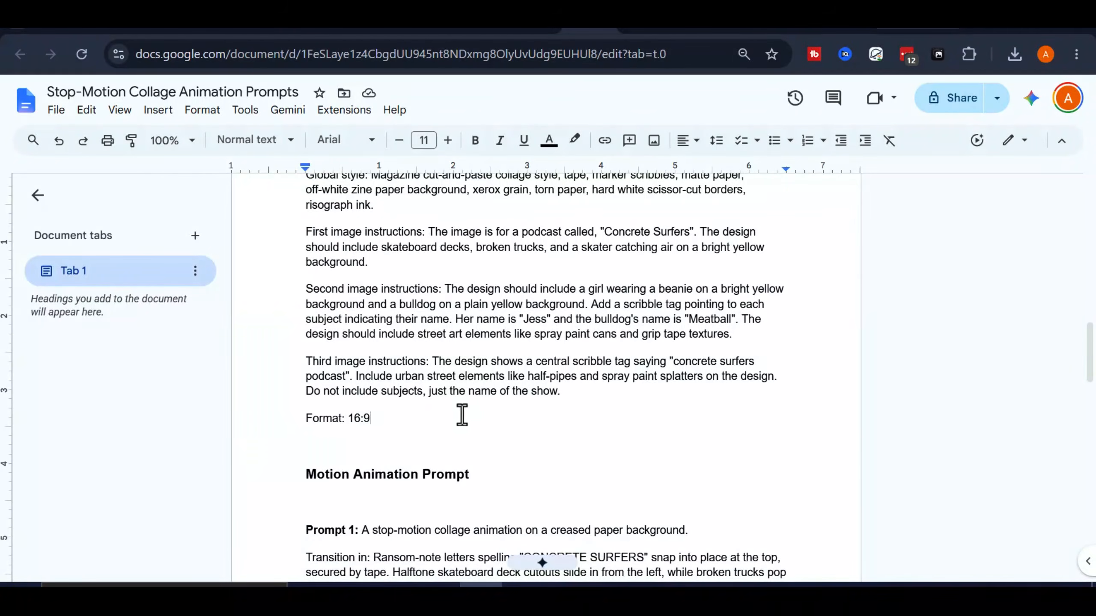
{"action": "left_click_drag", "start_coordinate": [417, 421], "coordinate": [340, 306]}
{"action": "left_click", "coordinate": [381, 377]}
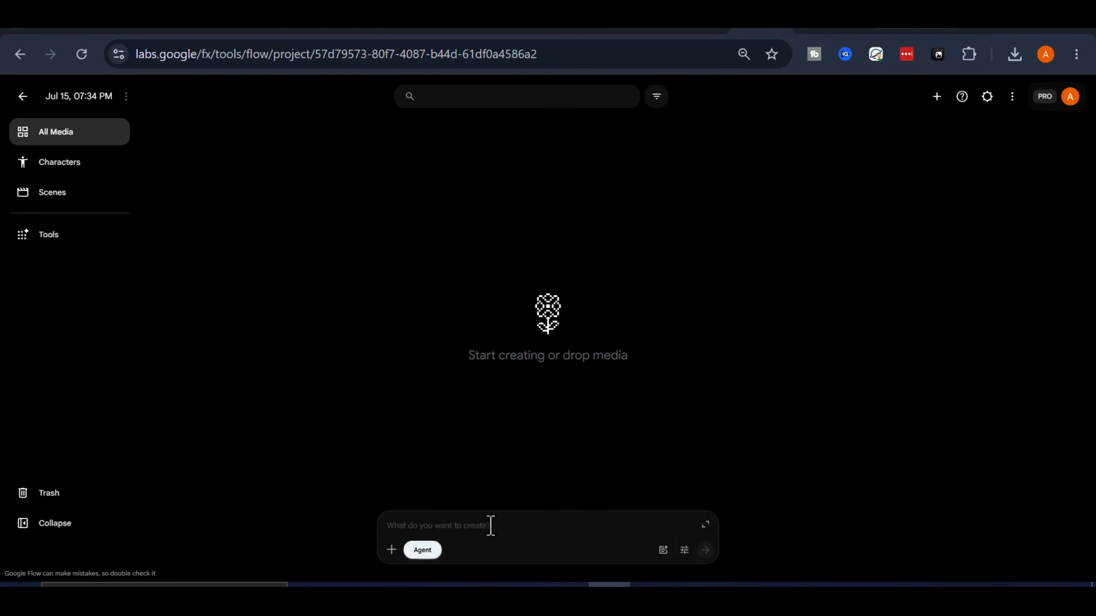
Step: Paste the instructions as plain text, generate the three collages, and open the skater catching air image
{"action": "right_click", "coordinate": [491, 525]}
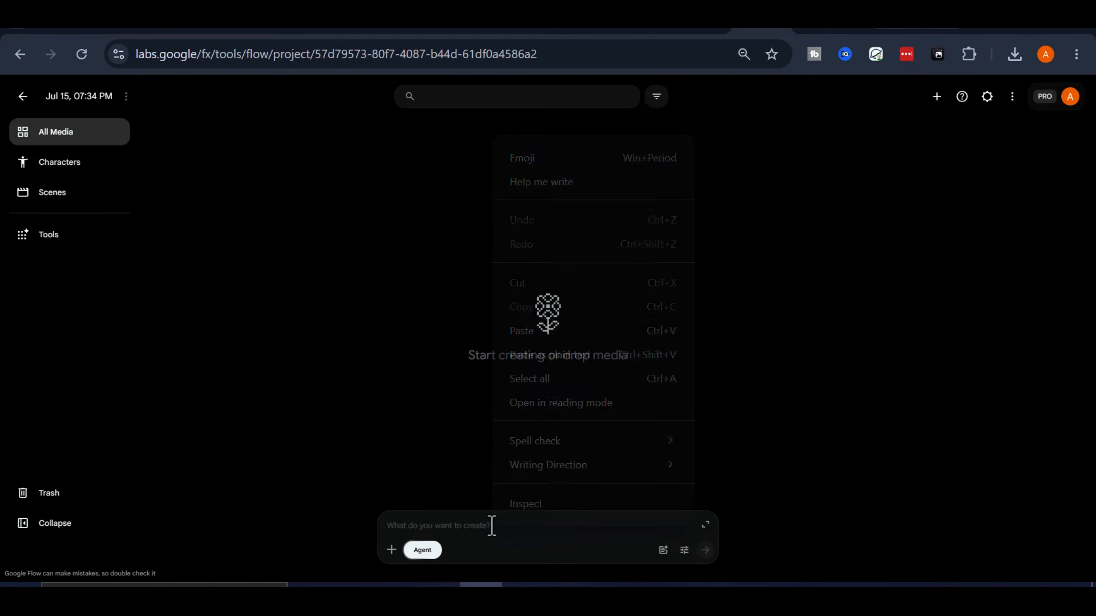
{"action": "left_click", "coordinate": [532, 358]}
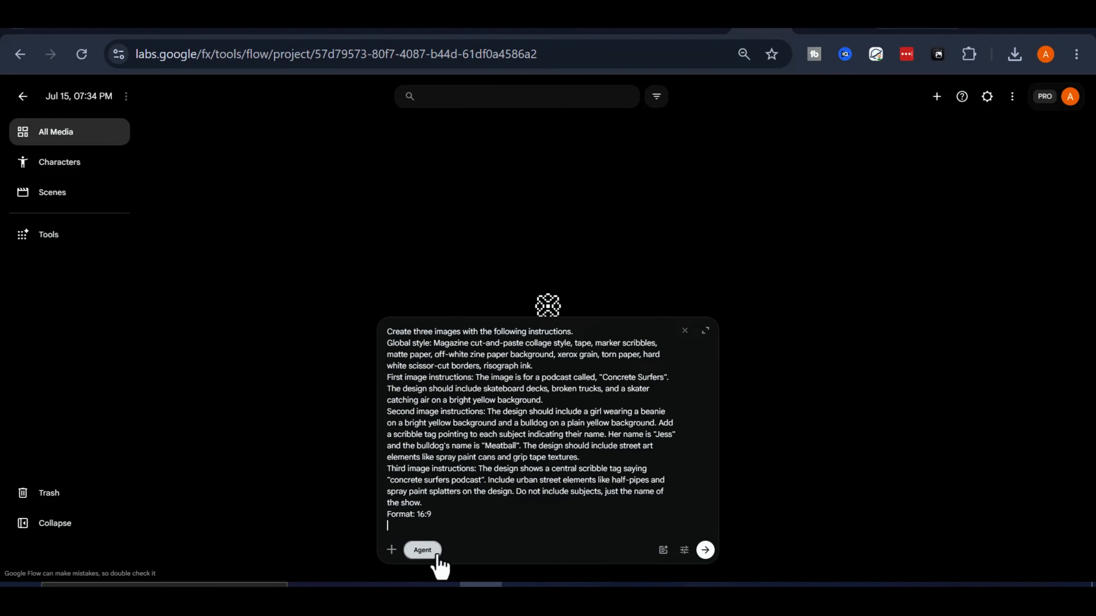
{"action": "left_click", "coordinate": [705, 550]}
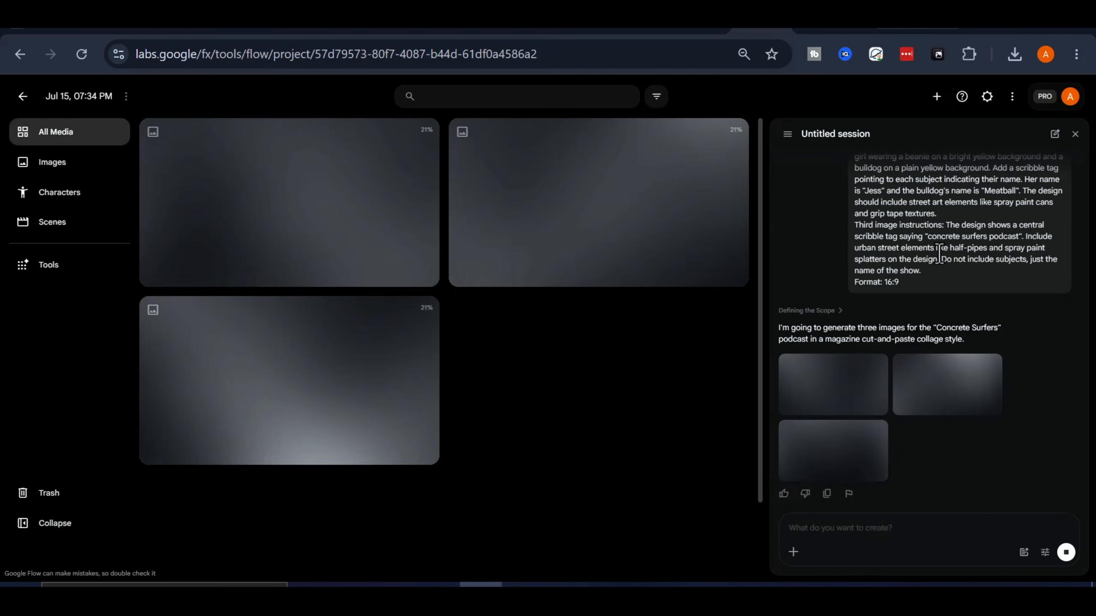
{"action": "scroll", "coordinate": [931, 216], "scroll_direction": "up", "scroll_amount": 3}
{"action": "scroll", "coordinate": [934, 225], "scroll_direction": "down", "scroll_amount": 3}
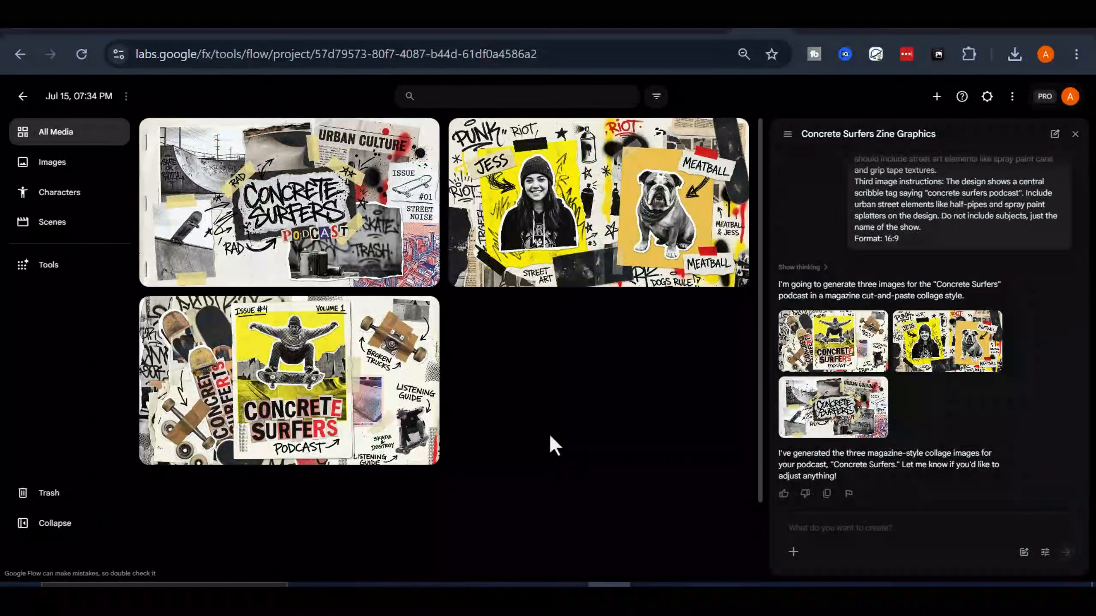
{"action": "left_click", "coordinate": [369, 451]}
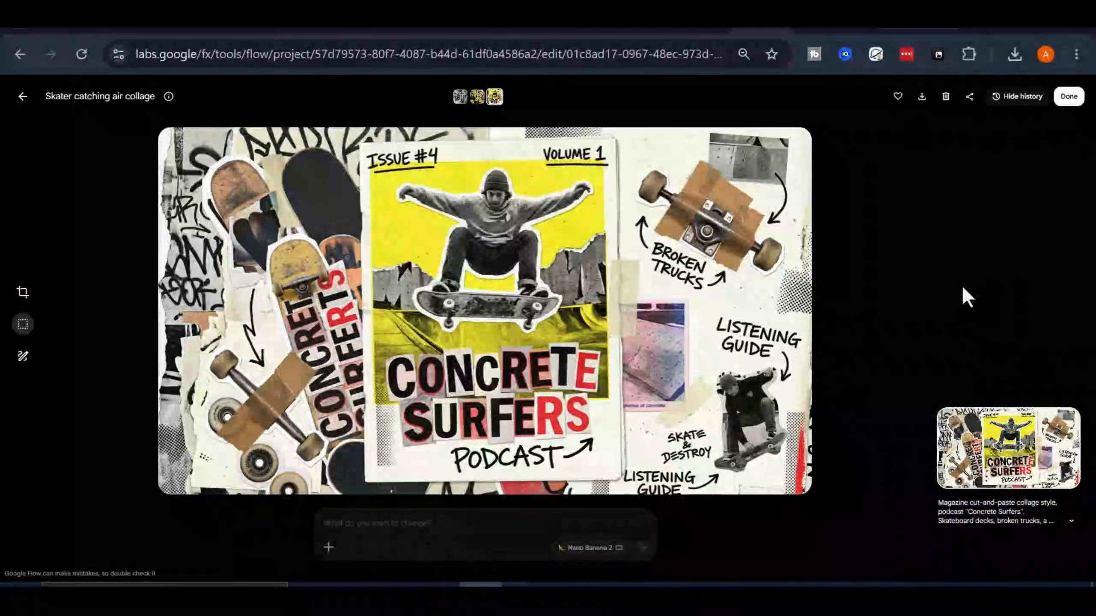
Step: Compare the Girl and bulldog, Concrete surfers podcast and Skater catching air collages in the history
{"action": "left_click", "coordinate": [476, 98]}
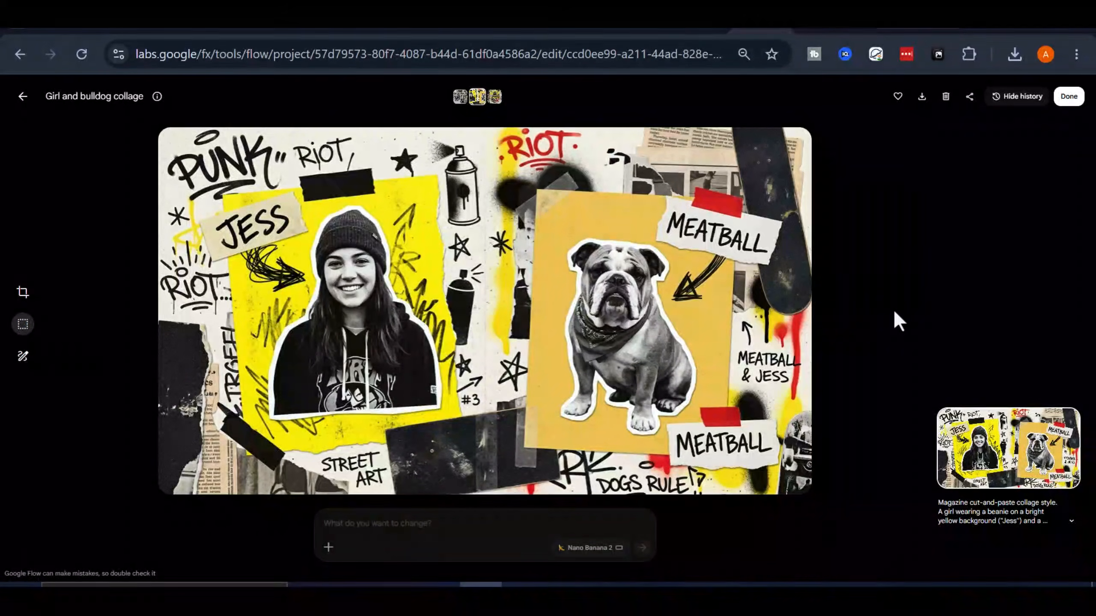
{"action": "left_click", "coordinate": [460, 99]}
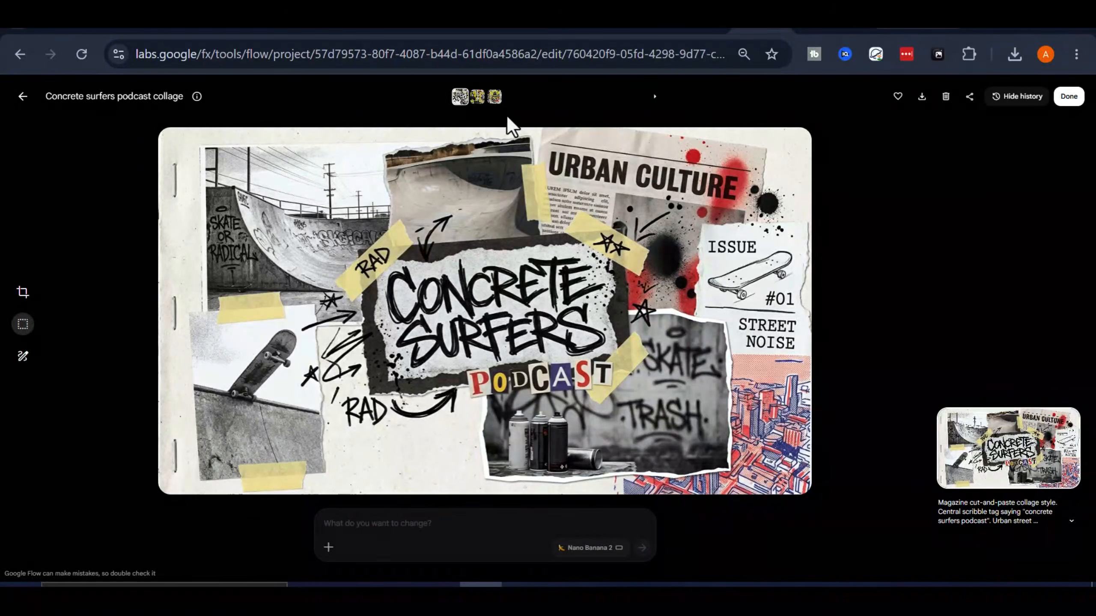
{"action": "left_click", "coordinate": [478, 99]}
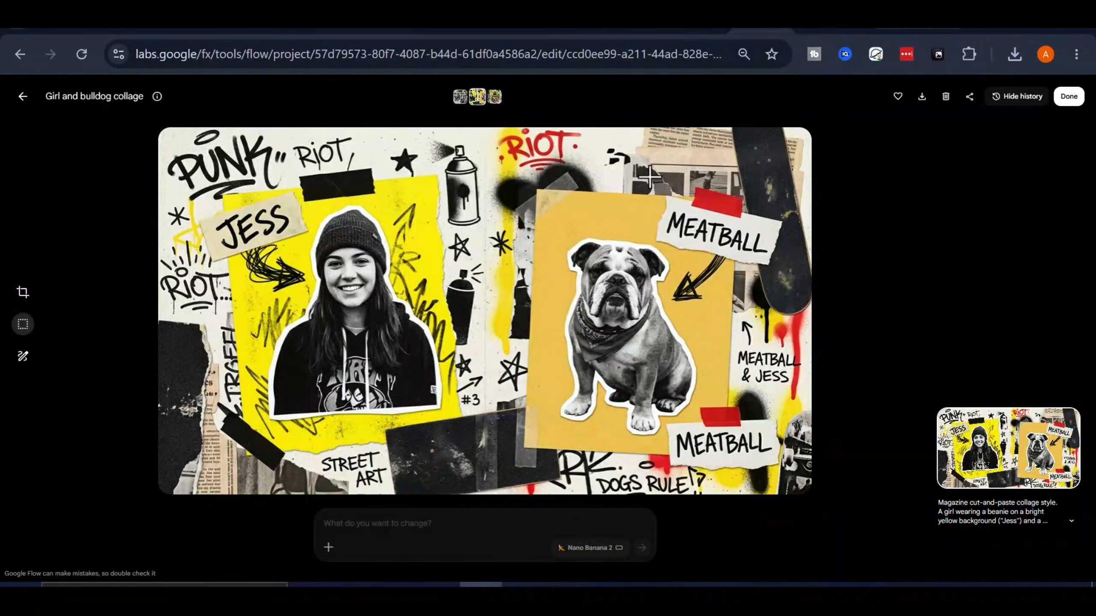
{"action": "left_click", "coordinate": [494, 99]}
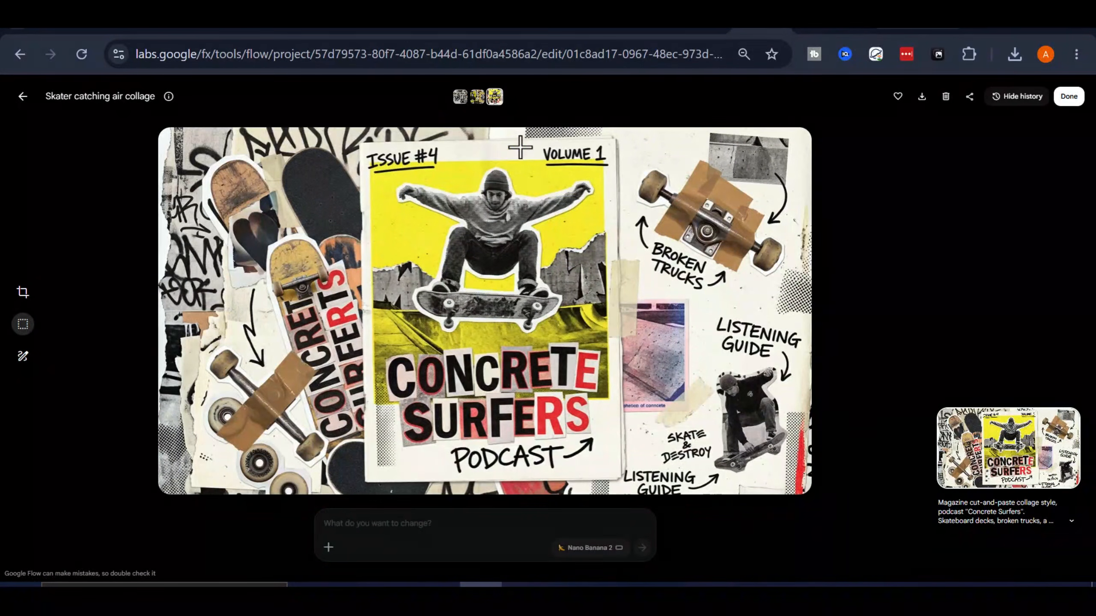
{"action": "left_click", "coordinate": [479, 100]}
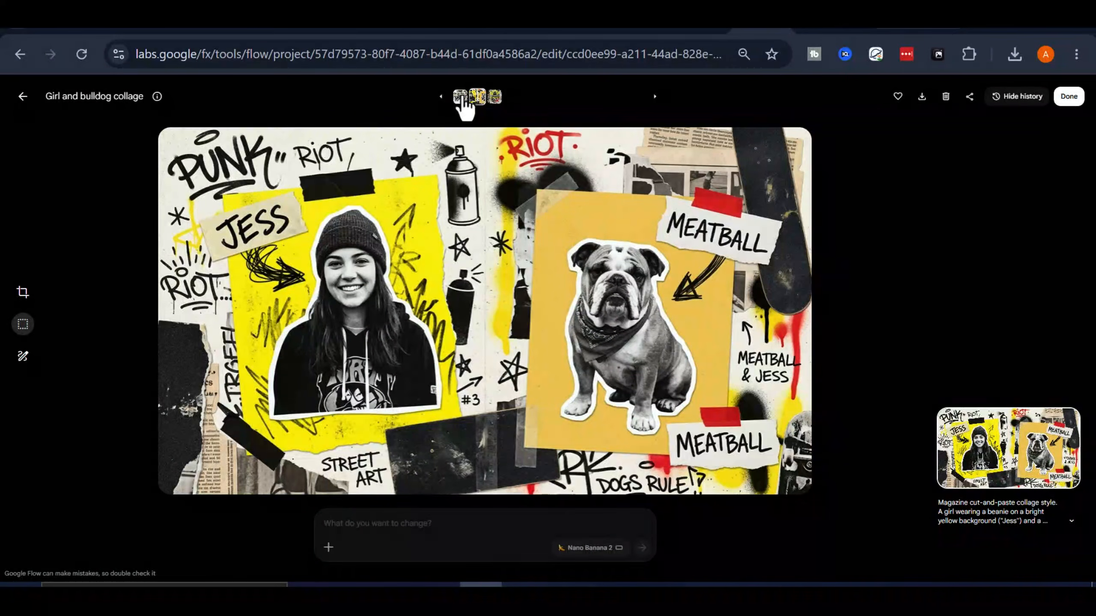
{"action": "left_click", "coordinate": [461, 98]}
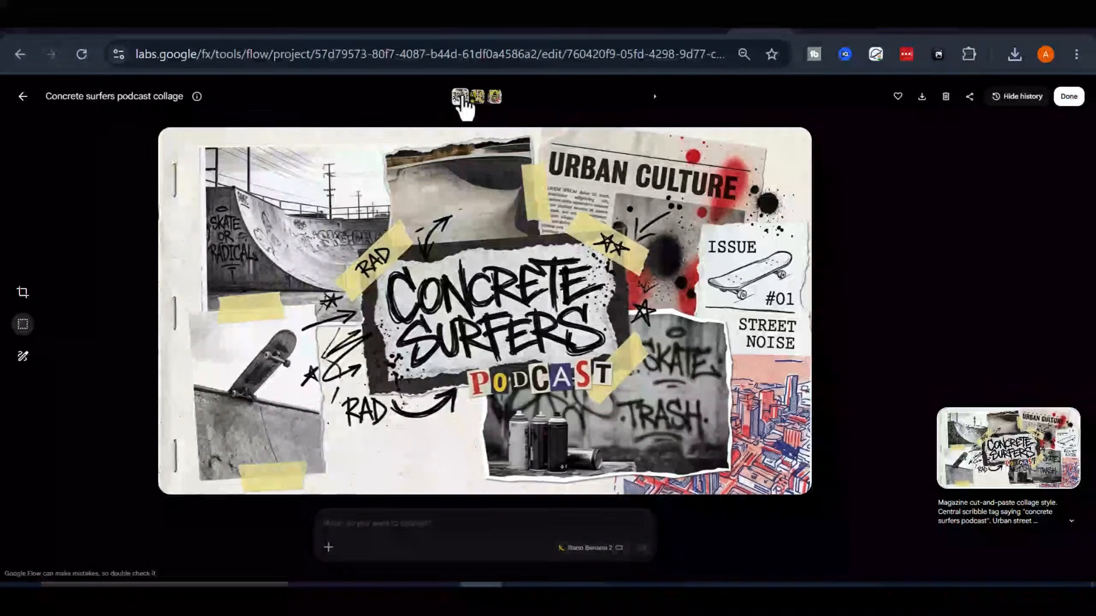
{"action": "left_click", "coordinate": [500, 102]}
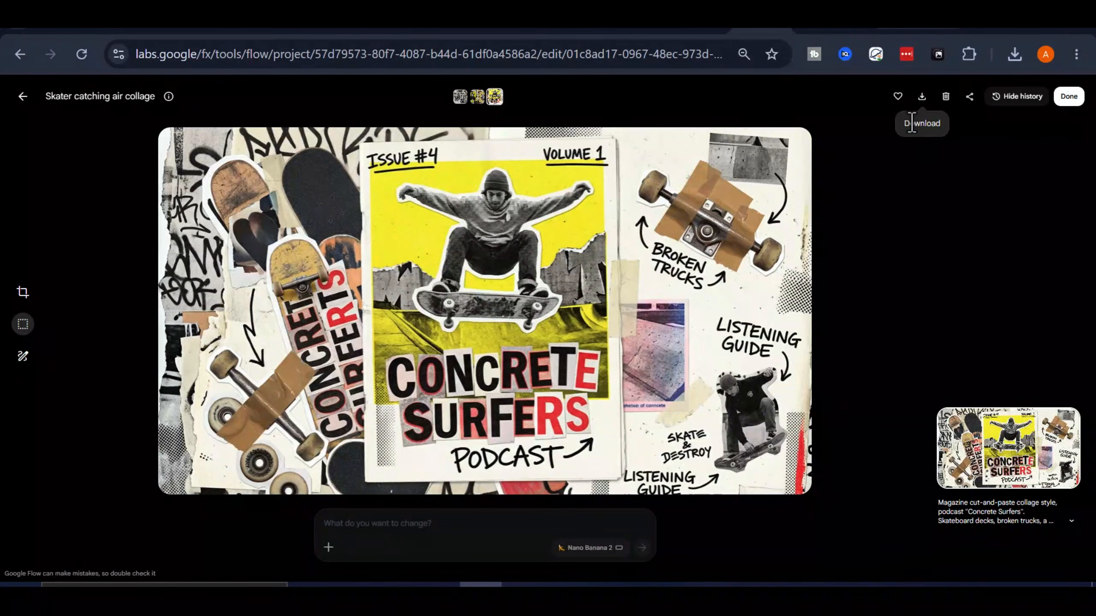
Step: Download the skater catching air collage at 1K original size and return to the media grid
{"action": "left_click", "coordinate": [922, 98]}
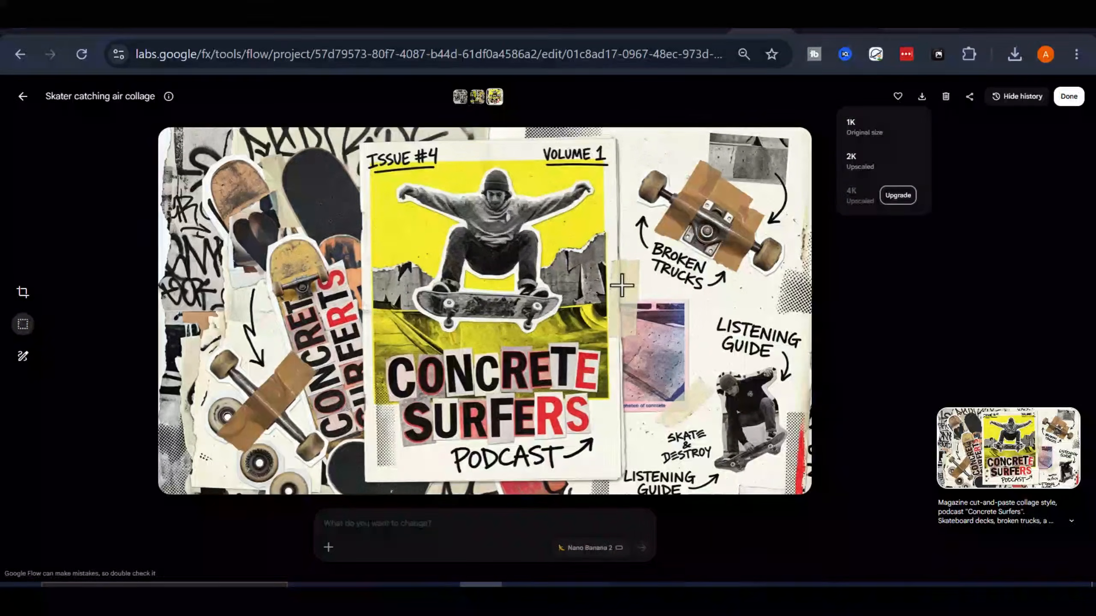
{"action": "left_click", "coordinate": [872, 127]}
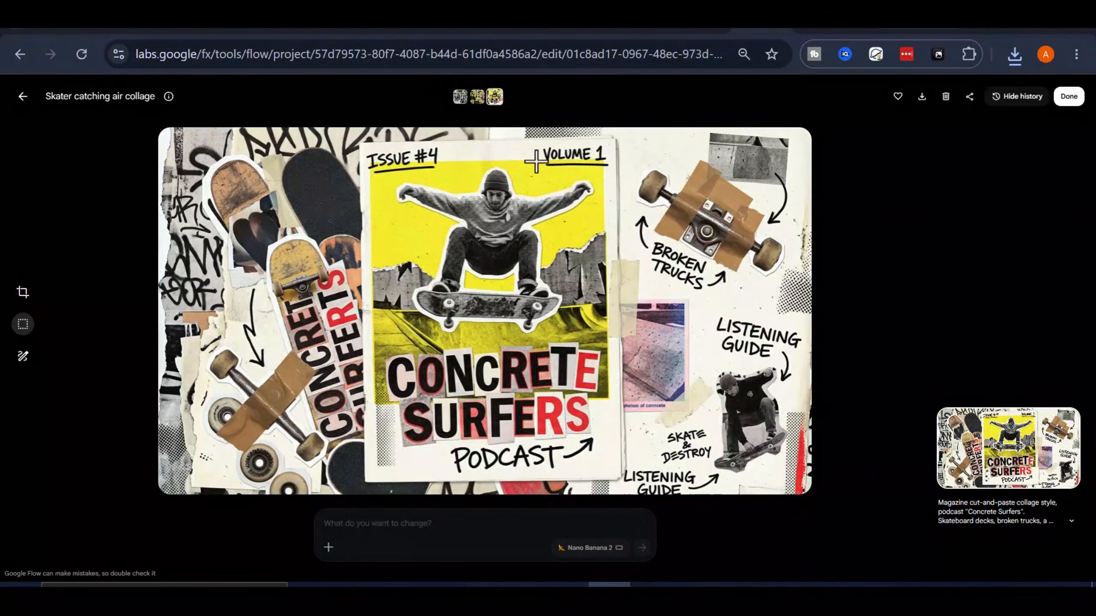
{"action": "left_click", "coordinate": [23, 96]}
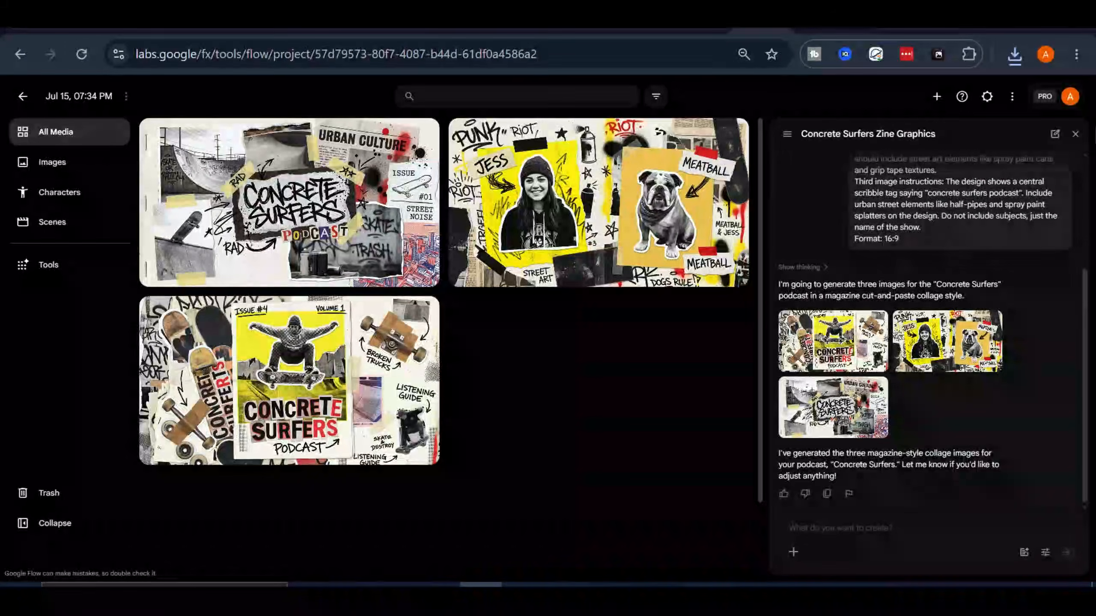
Step: Close the chat panel, turn off agent mode, and keep Omni Flash as the video model
{"action": "left_click", "coordinate": [1075, 134]}
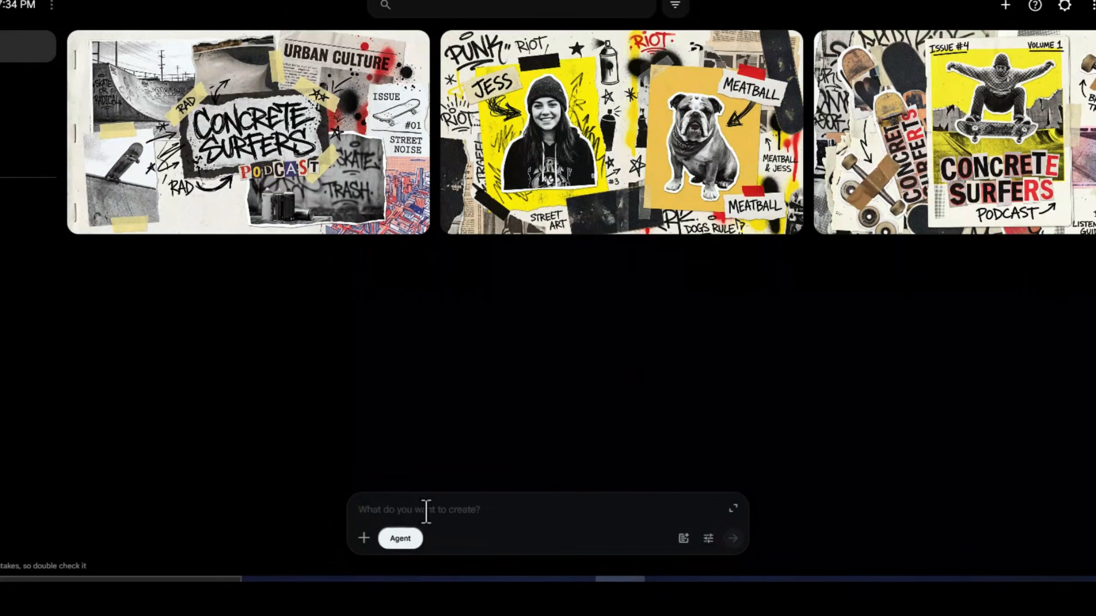
{"action": "left_click", "coordinate": [402, 539]}
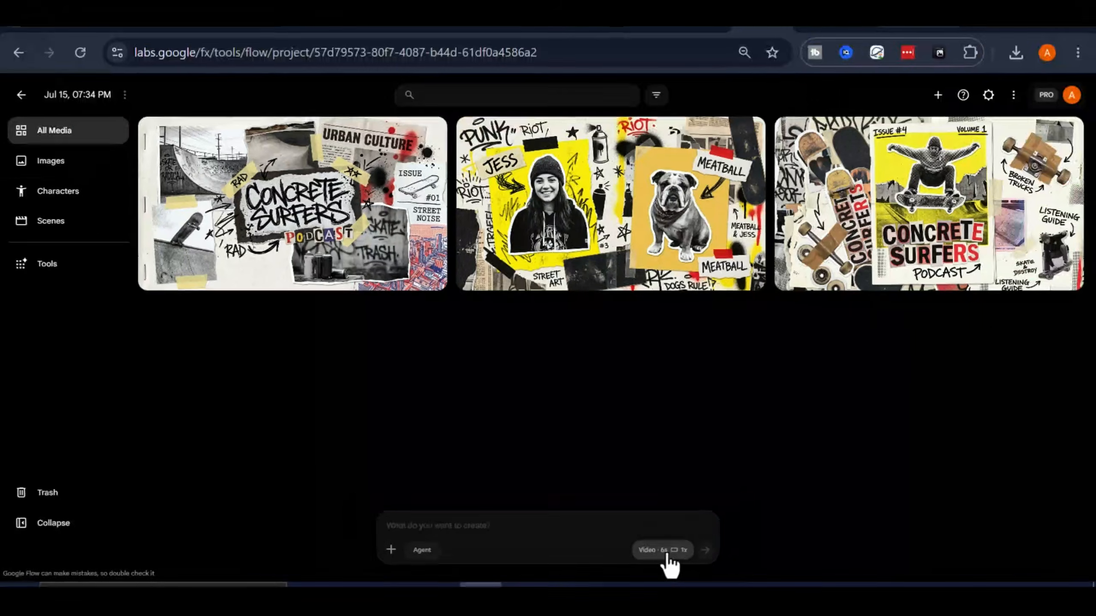
{"action": "left_click", "coordinate": [686, 538]}
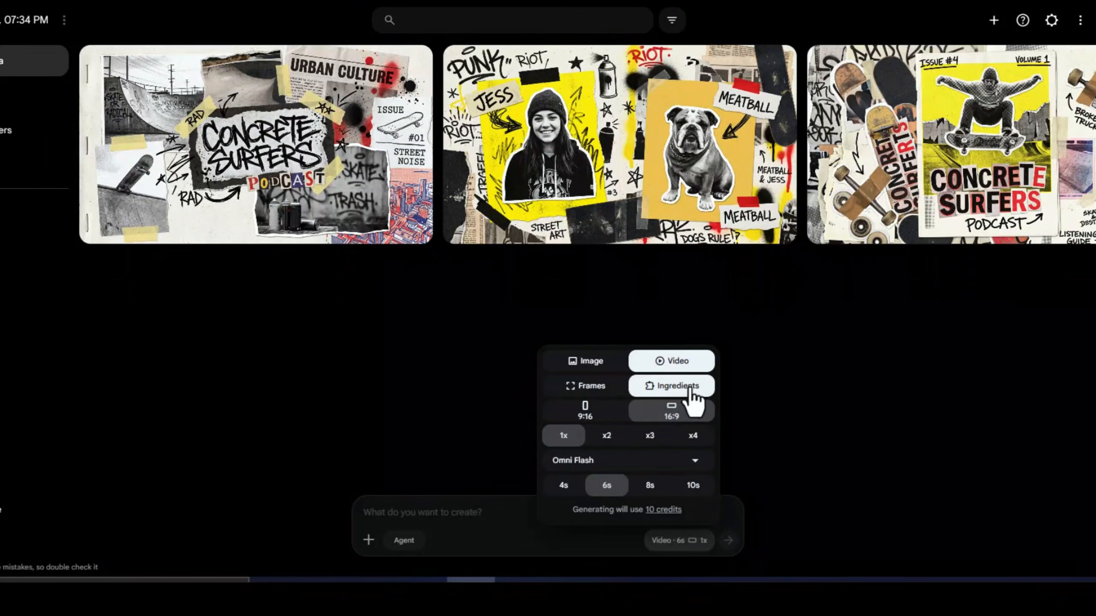
{"action": "left_click", "coordinate": [649, 461]}
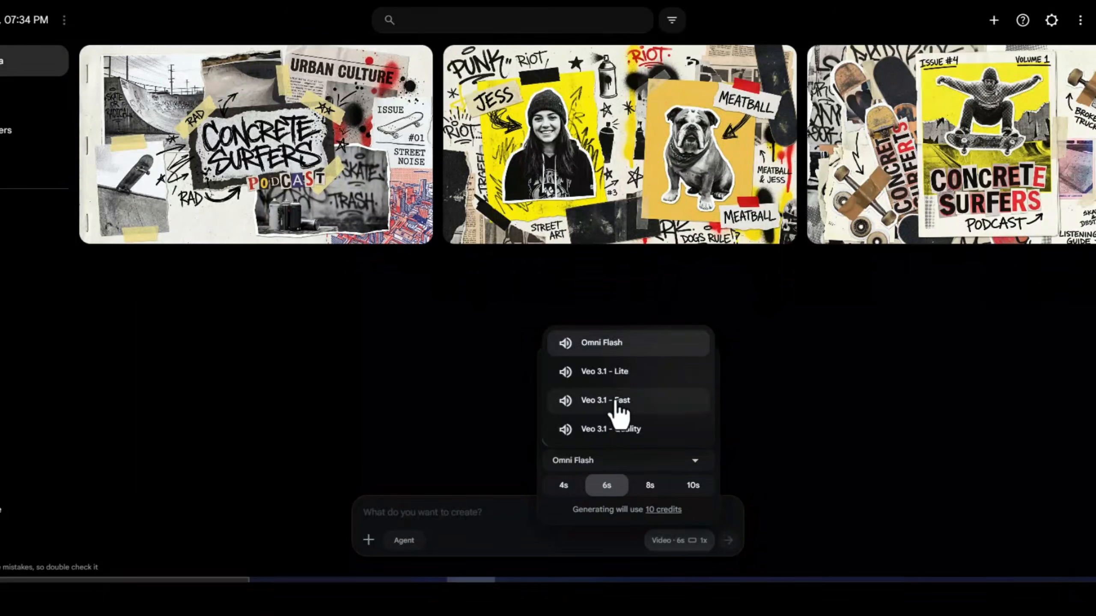
{"action": "left_click", "coordinate": [646, 348]}
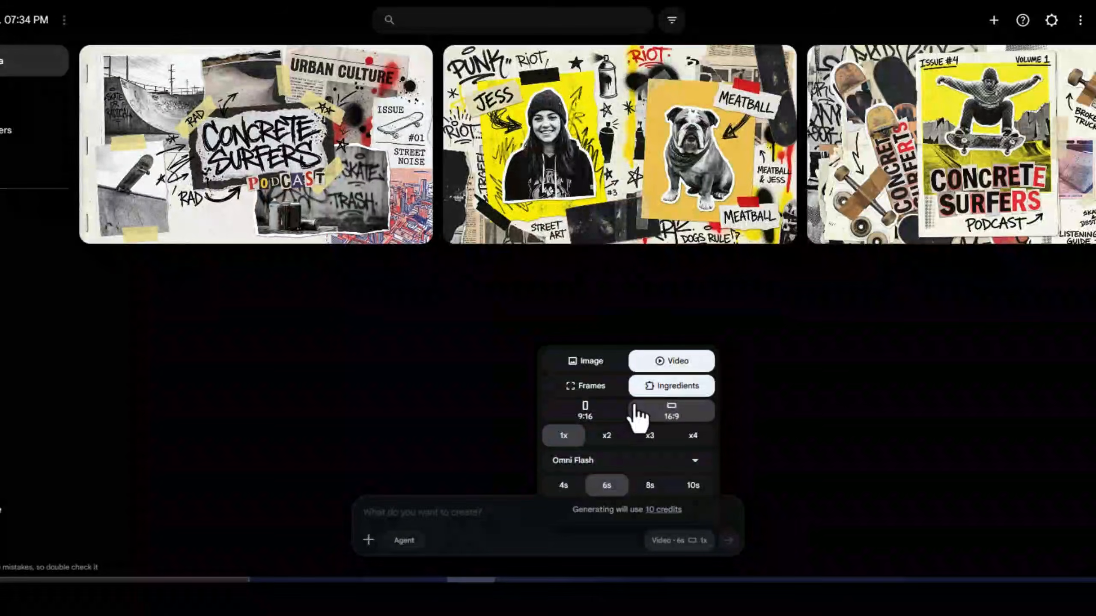
{"action": "left_click", "coordinate": [493, 518]}
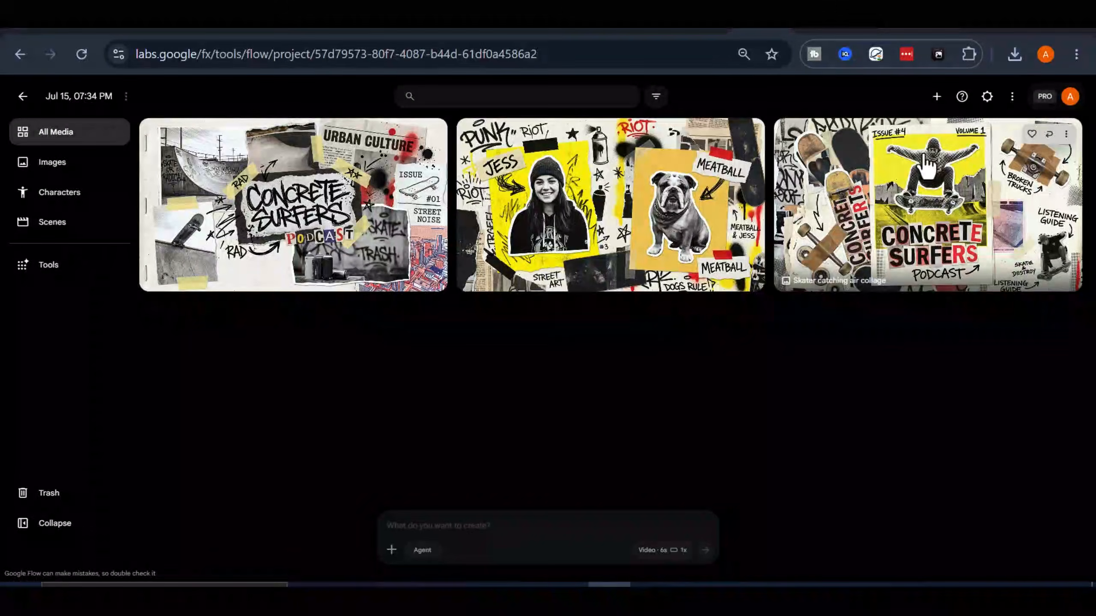
Step: Attach the skater collage as a video ingredient and copy Prompt 1 from the document
{"action": "left_click_drag", "start_coordinate": [923, 172], "coordinate": [572, 525]}
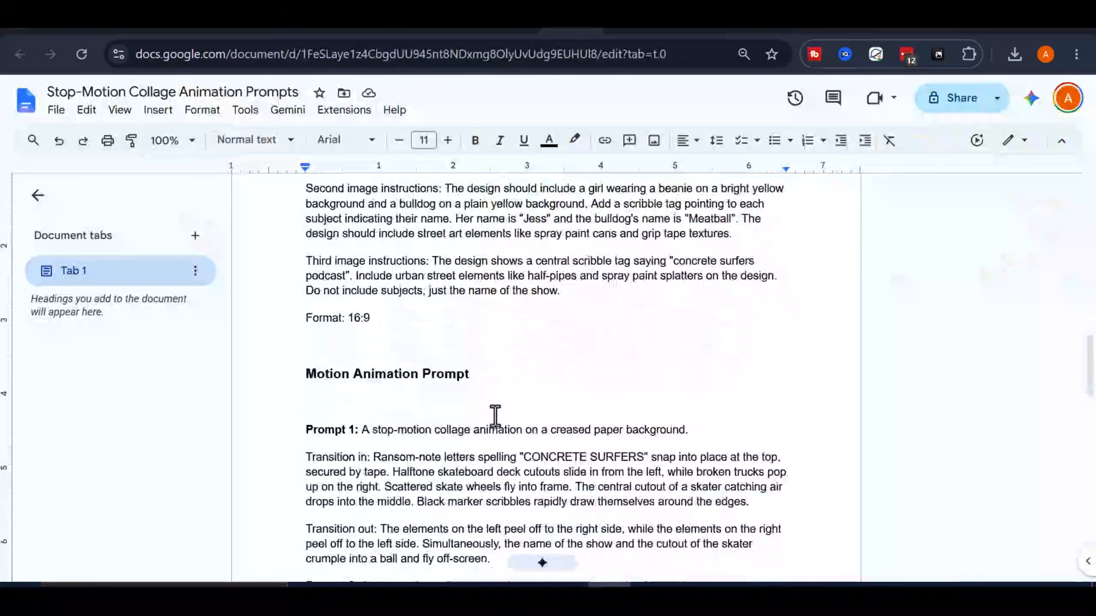
{"action": "scroll", "coordinate": [495, 417], "scroll_direction": "down", "scroll_amount": 1}
{"action": "left_click_drag", "start_coordinate": [361, 416], "coordinate": [515, 553]}
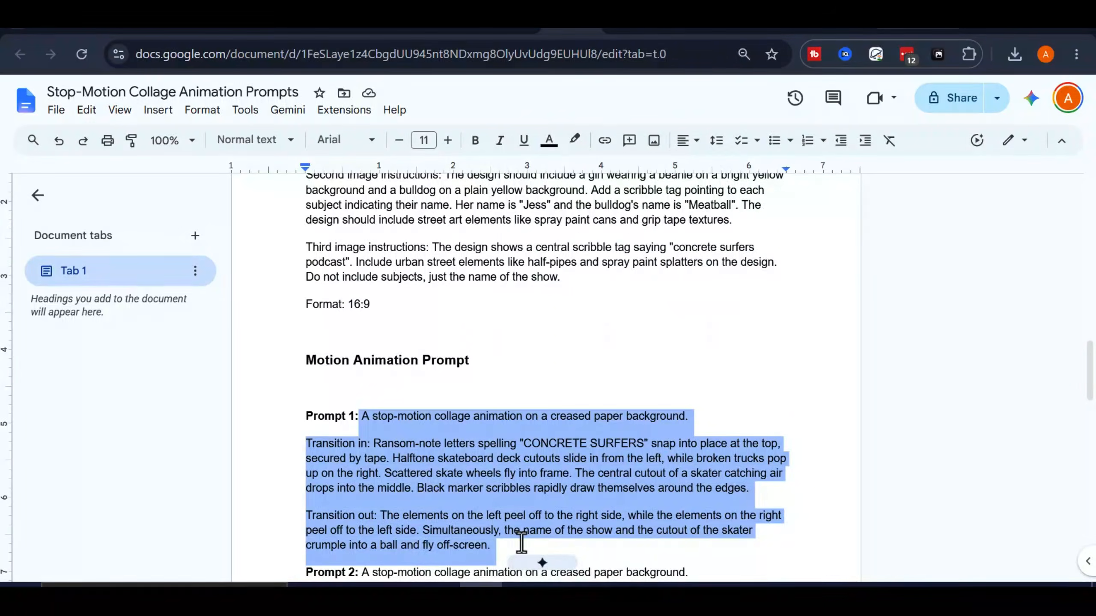
{"action": "right_click", "coordinate": [509, 496]}
{"action": "left_click", "coordinate": [570, 179]}
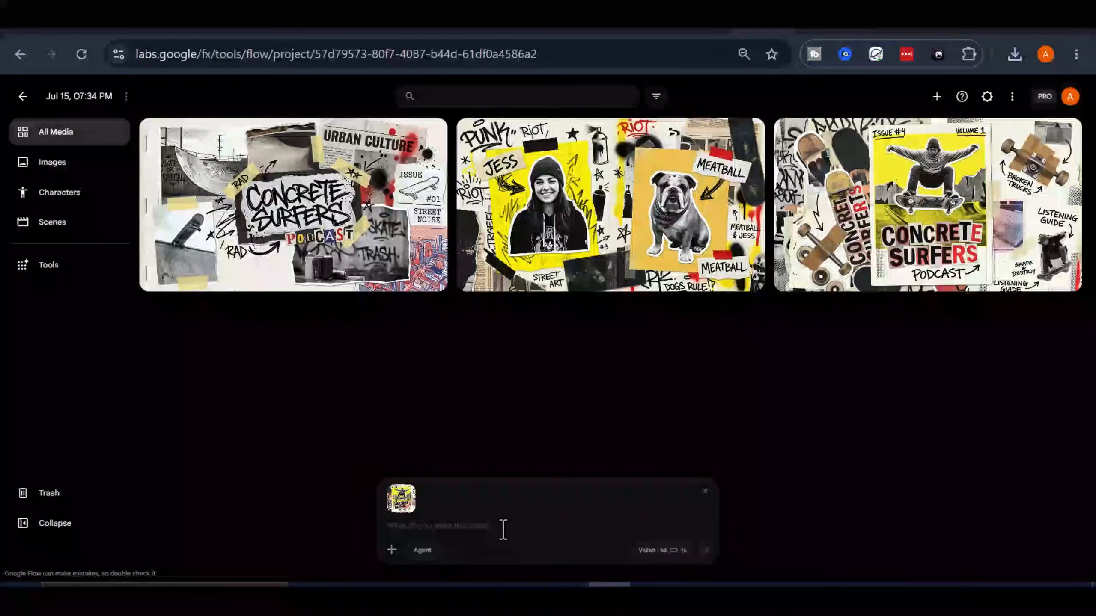
Step: Paste Prompt 1 into the video prompt beside the skater collage ingredient
{"action": "right_click", "coordinate": [503, 526]}
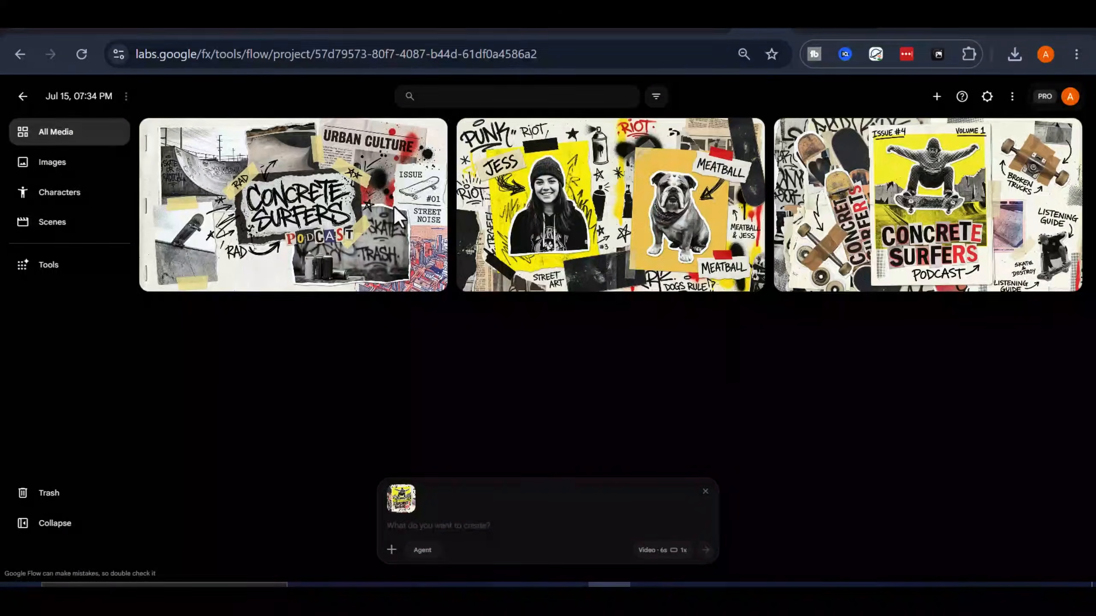
{"action": "left_click", "coordinate": [449, 526]}
{"action": "right_click", "coordinate": [450, 526]}
{"action": "left_click", "coordinate": [514, 296]}
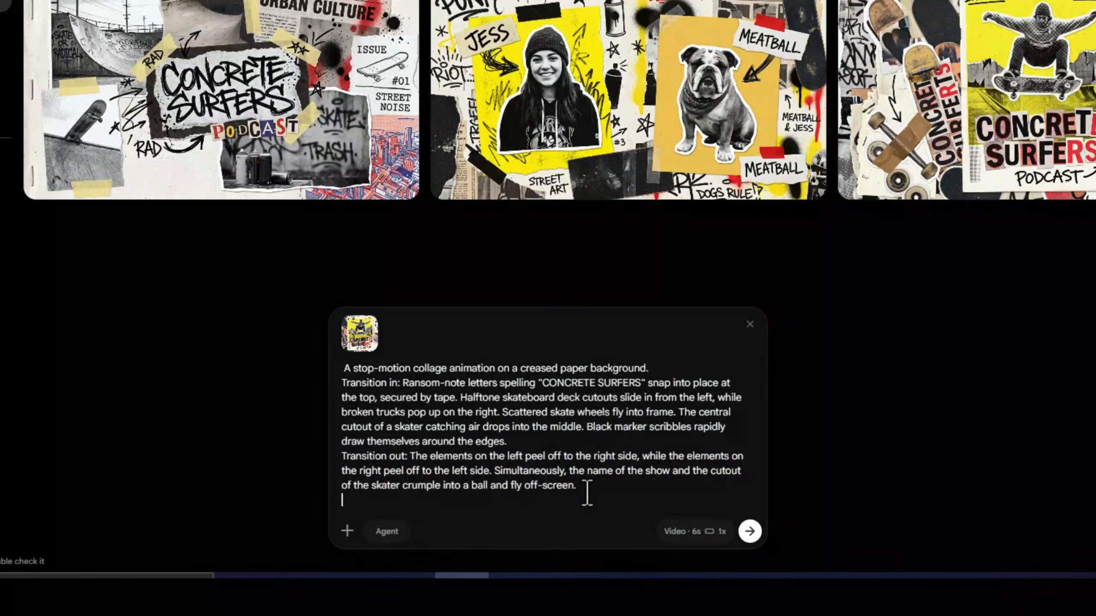
Step: Review the pasted stop-motion prompt, highlighting its Transition in description
{"action": "left_click_drag", "start_coordinate": [587, 494], "coordinate": [332, 372]}
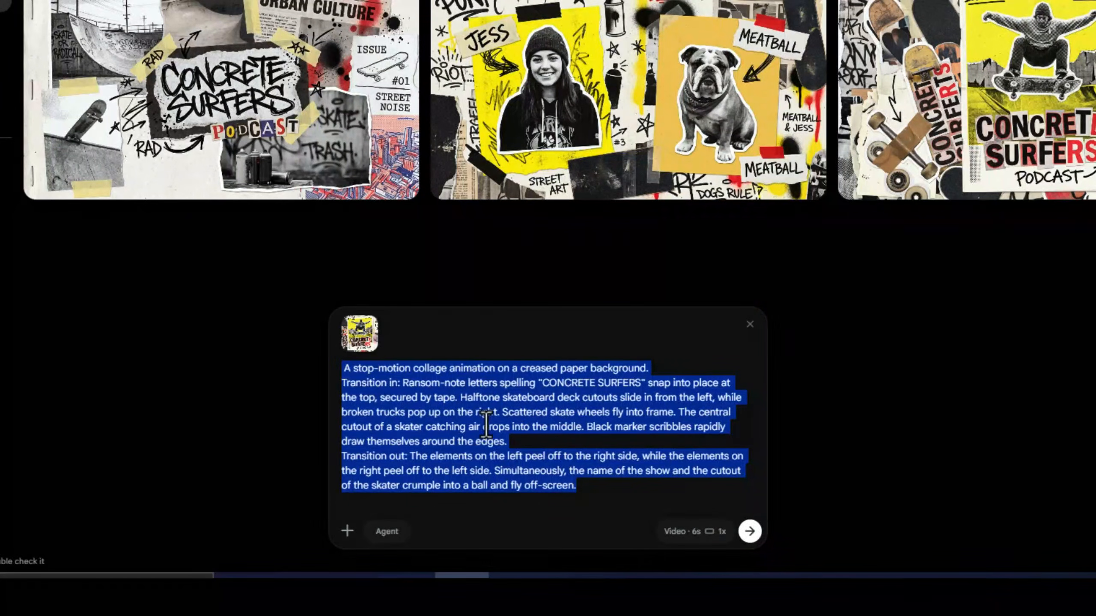
{"action": "left_click", "coordinate": [587, 486]}
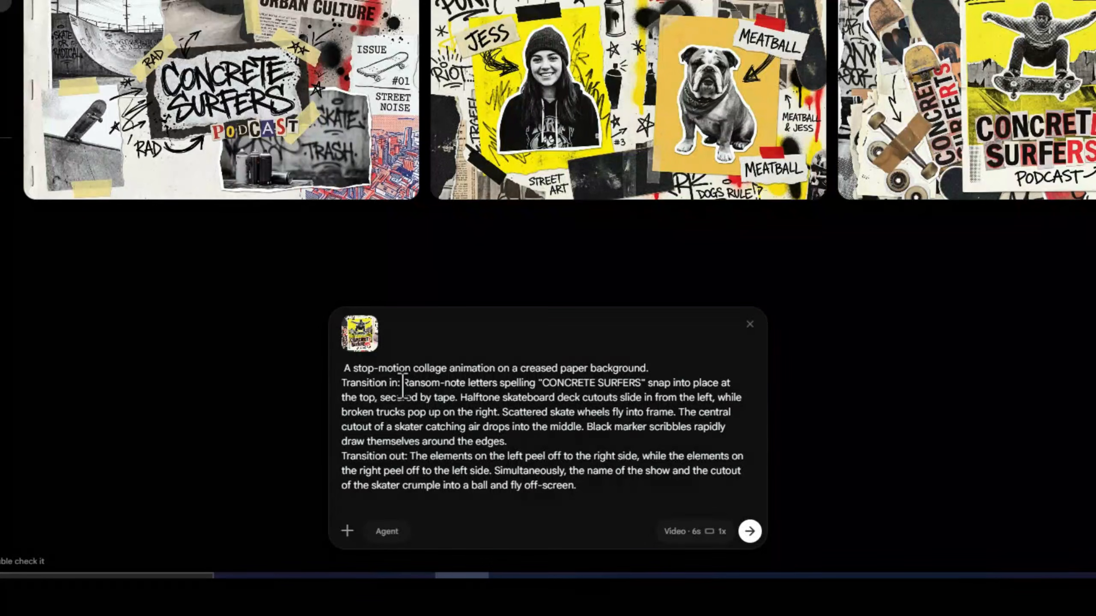
{"action": "left_click_drag", "start_coordinate": [400, 382], "coordinate": [338, 386]}
{"action": "left_click_drag", "start_coordinate": [407, 456], "coordinate": [353, 445]}
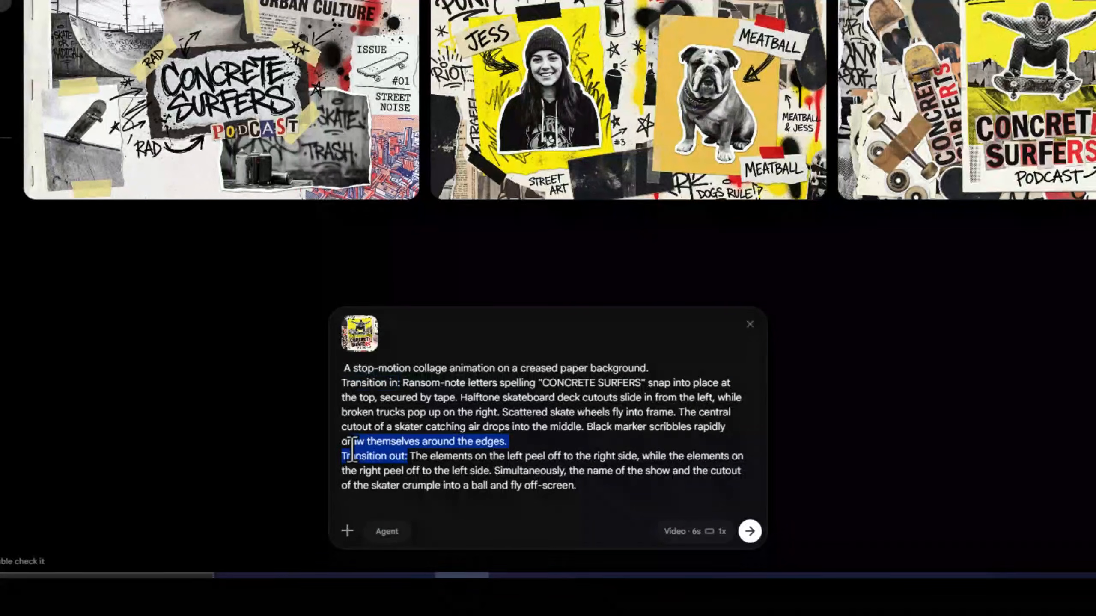
{"action": "left_click", "coordinate": [406, 455]}
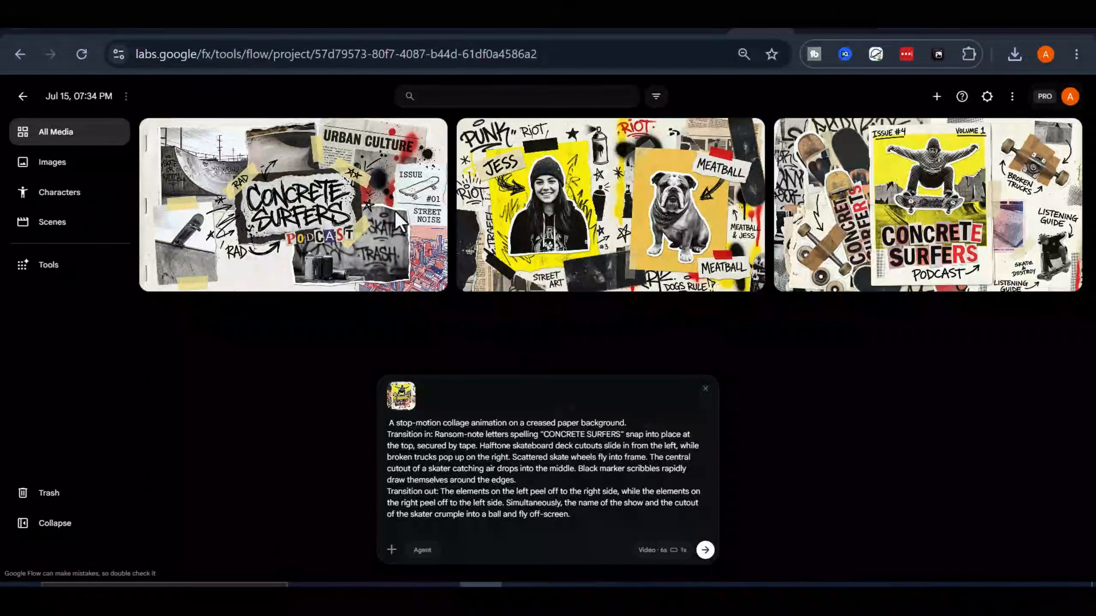
Step: Generate the first stop-motion collage video, open it, and play the 6-second clip
{"action": "left_click", "coordinate": [705, 552]}
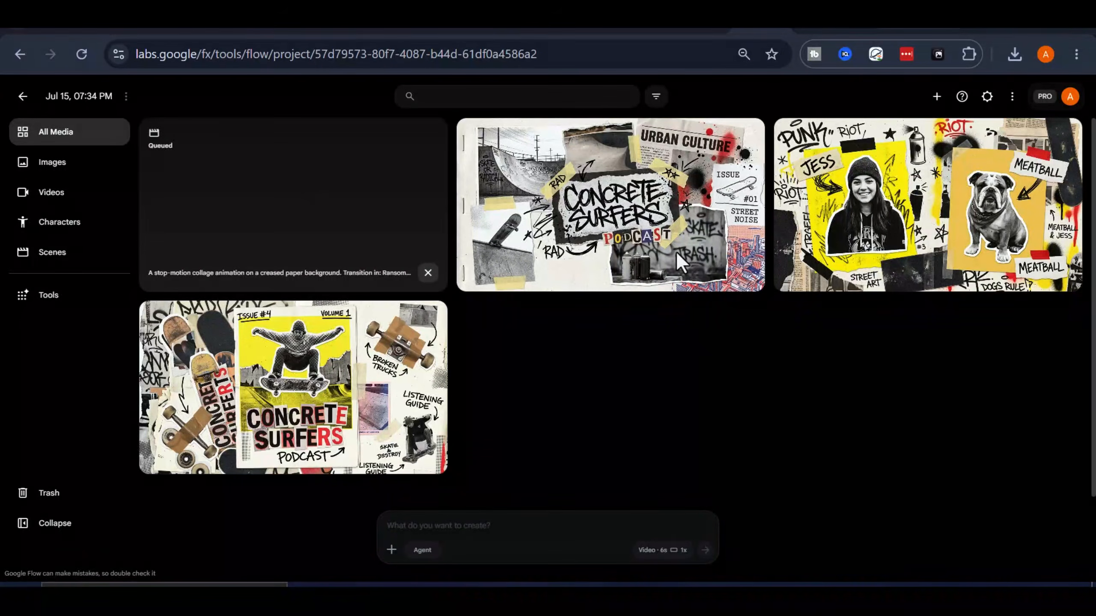
{"action": "left_click", "coordinate": [444, 237]}
{"action": "left_click", "coordinate": [472, 392]}
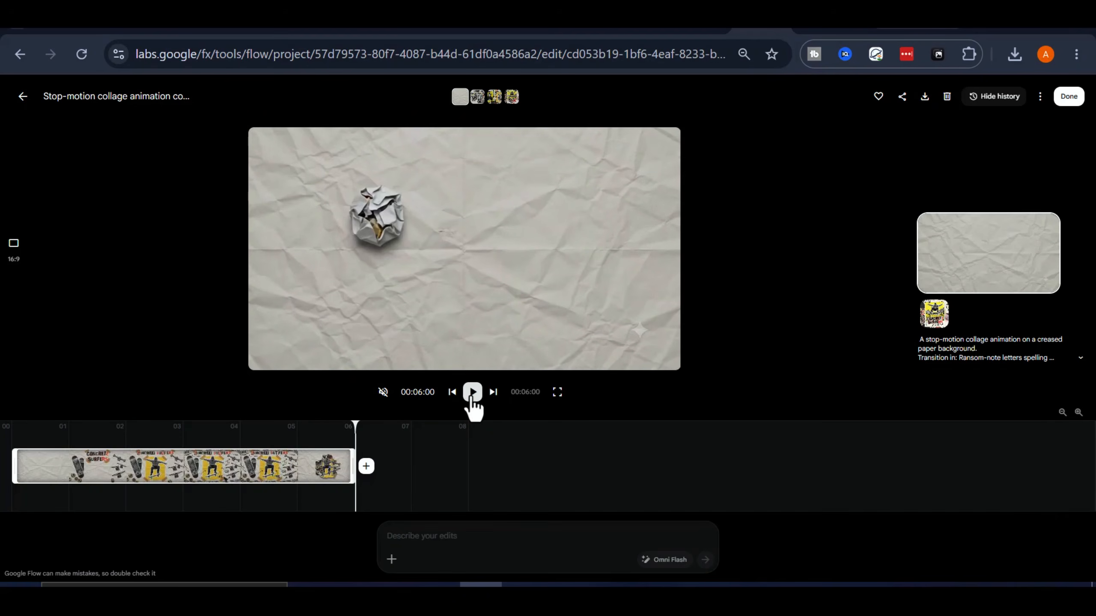
{"action": "key", "text": "space"}
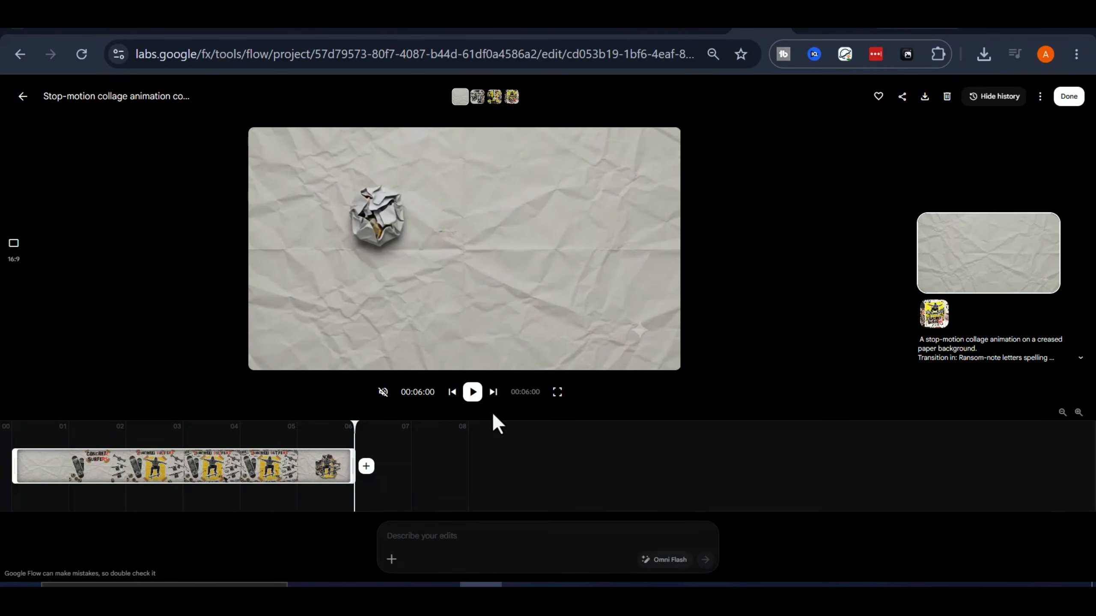
{"action": "left_click", "coordinate": [473, 392]}
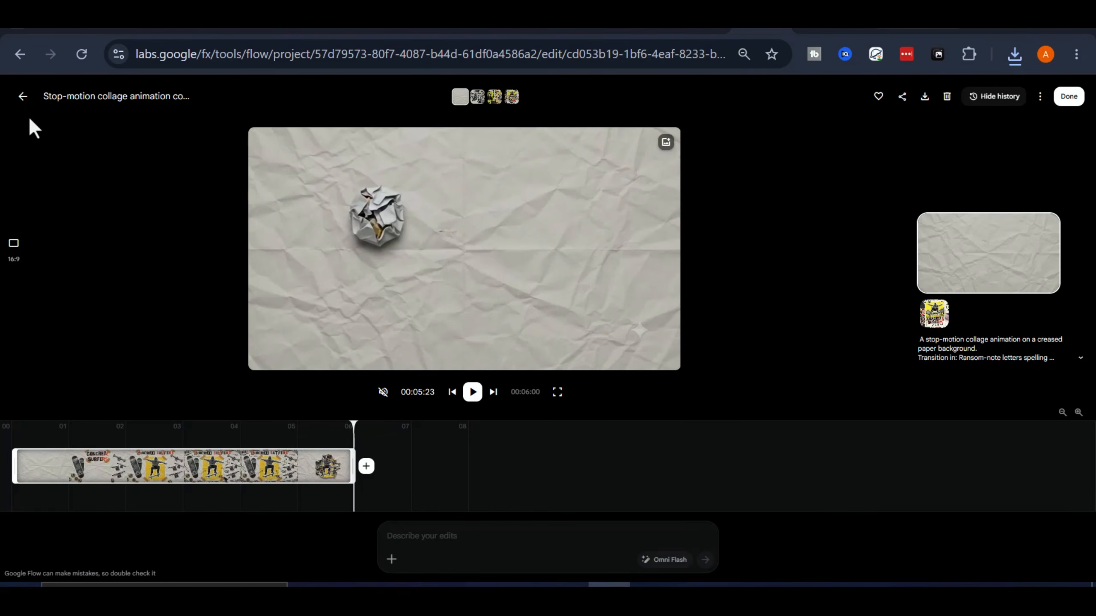
Step: Back in the grid, attach the Jess and Meatball collage and copy Prompt 2 from the document
{"action": "left_click", "coordinate": [24, 97]}
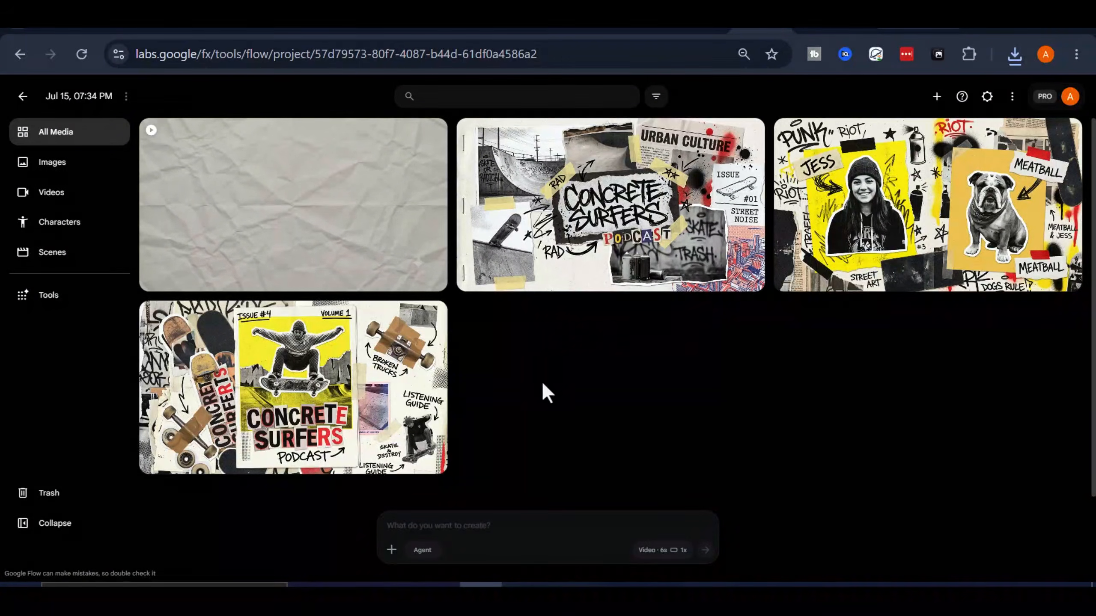
{"action": "left_click_drag", "start_coordinate": [938, 177], "coordinate": [653, 529]}
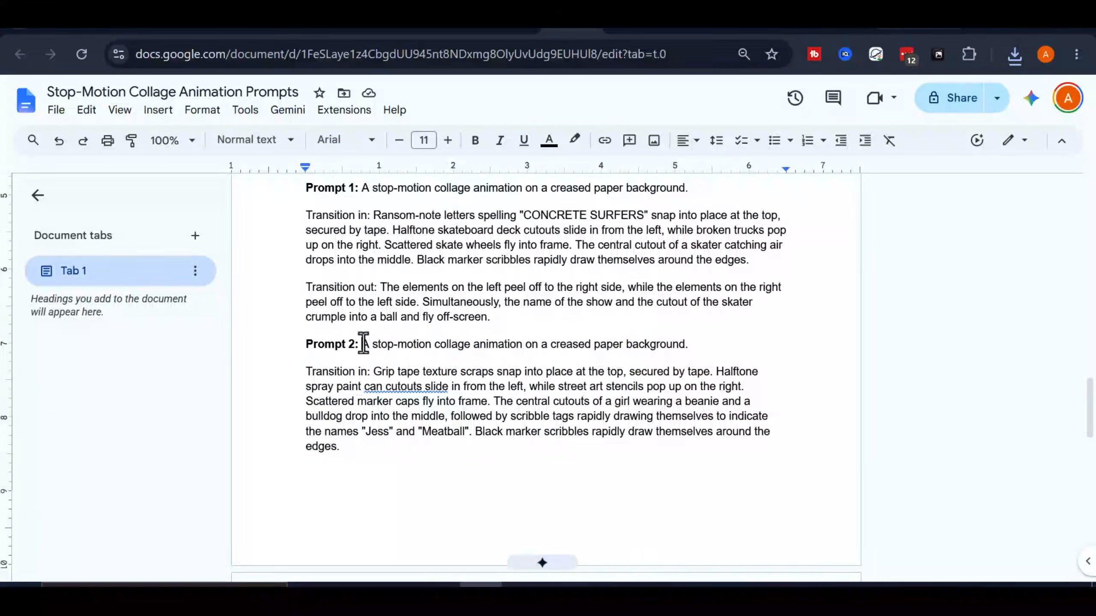
{"action": "scroll", "coordinate": [424, 486], "scroll_direction": "down", "scroll_amount": 3}
{"action": "left_click_drag", "start_coordinate": [363, 344], "coordinate": [488, 464]}
{"action": "right_click", "coordinate": [416, 431]}
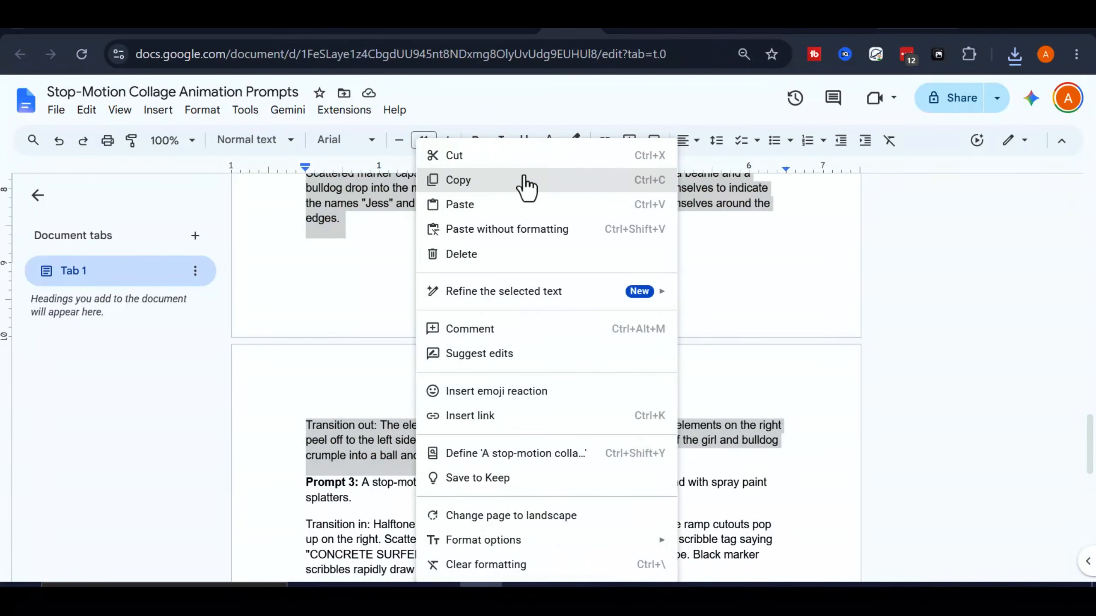
{"action": "left_click", "coordinate": [521, 179]}
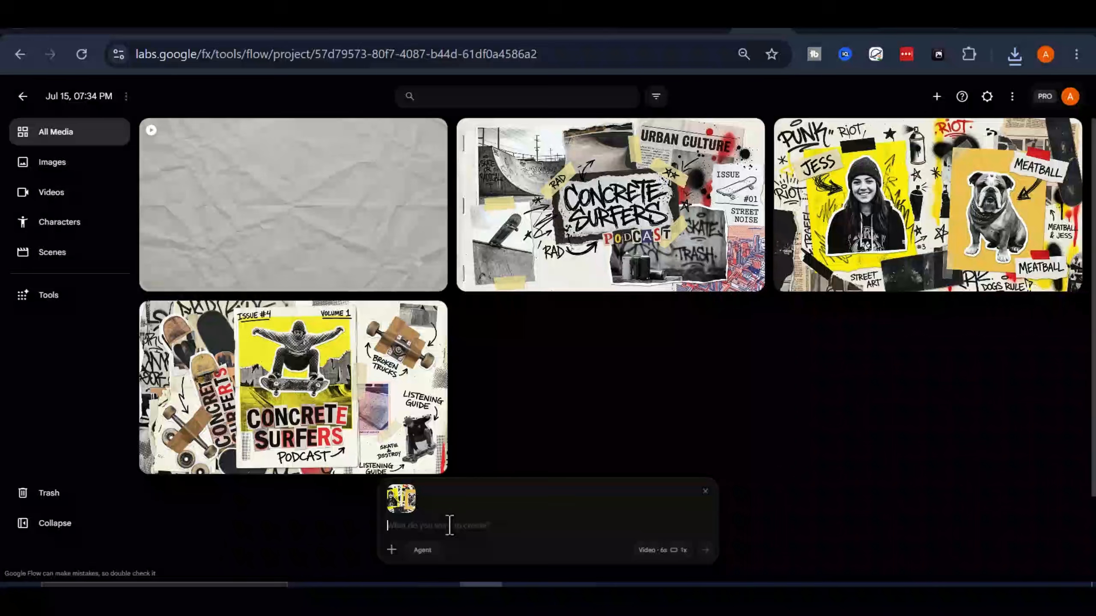
Step: Paste Prompt 2 and generate the Jess and Meatball video
{"action": "right_click", "coordinate": [448, 525]}
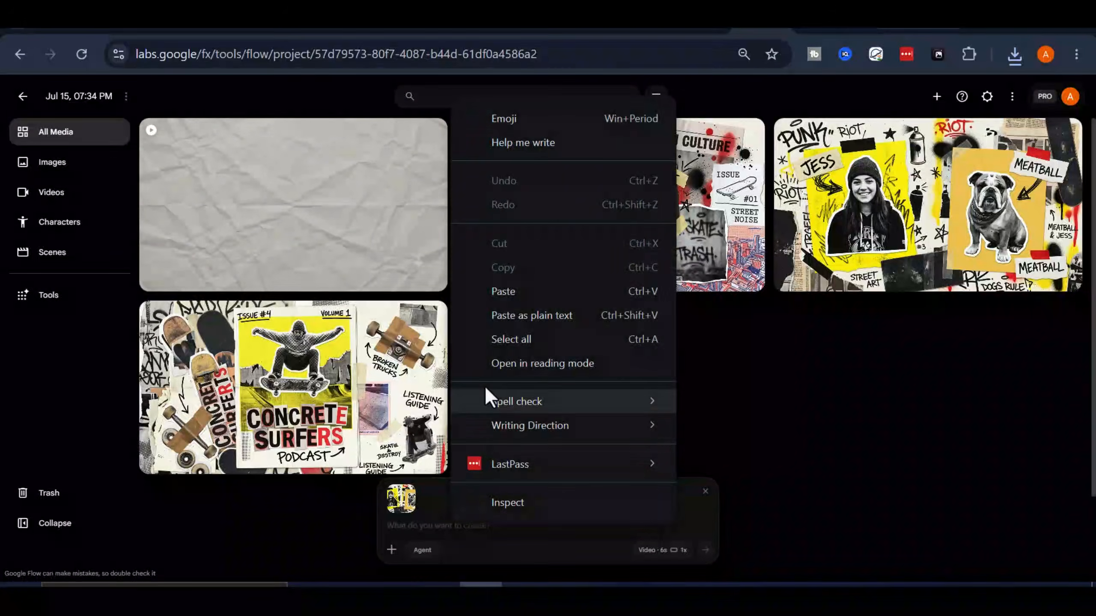
{"action": "left_click", "coordinate": [503, 294]}
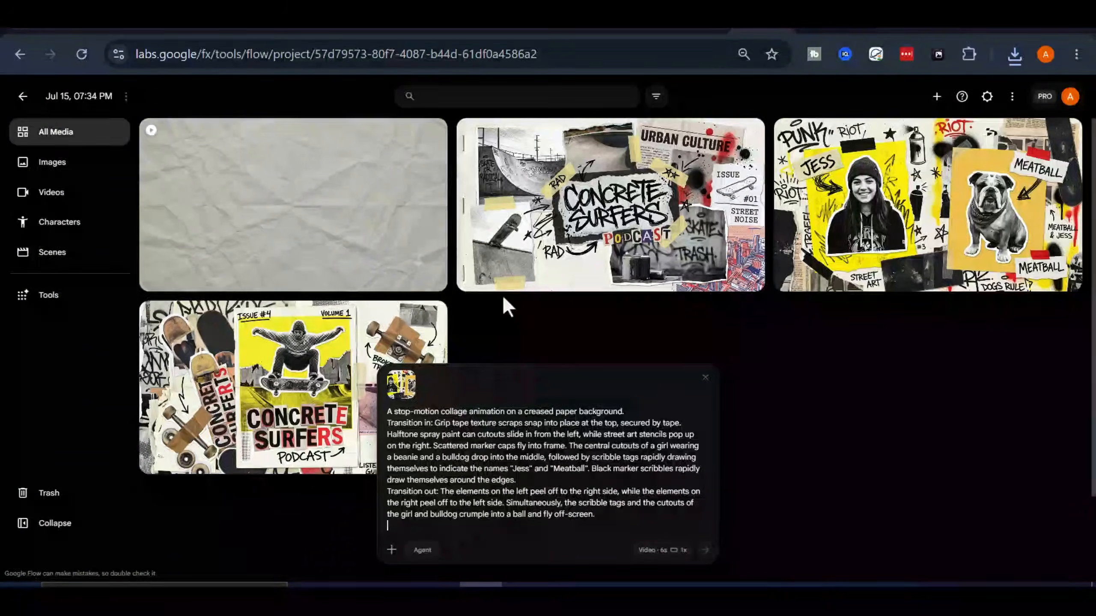
{"action": "left_click", "coordinate": [705, 550]}
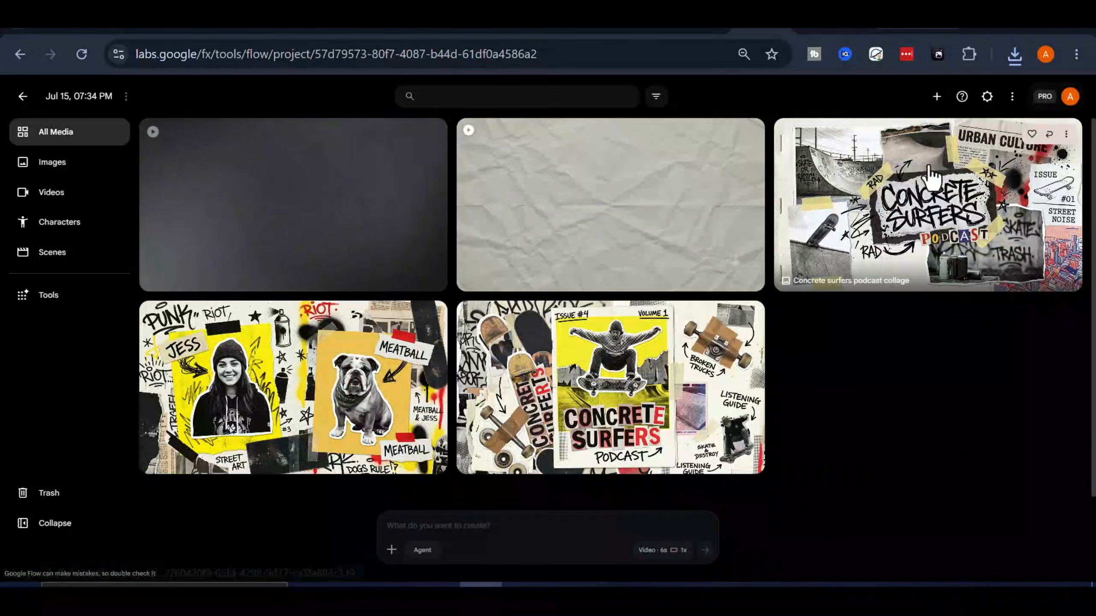
Step: Generate the podcast collage video from the third prompt, then open the finished Jess and Meatball clip
{"action": "left_click_drag", "start_coordinate": [932, 177], "coordinate": [604, 520]}
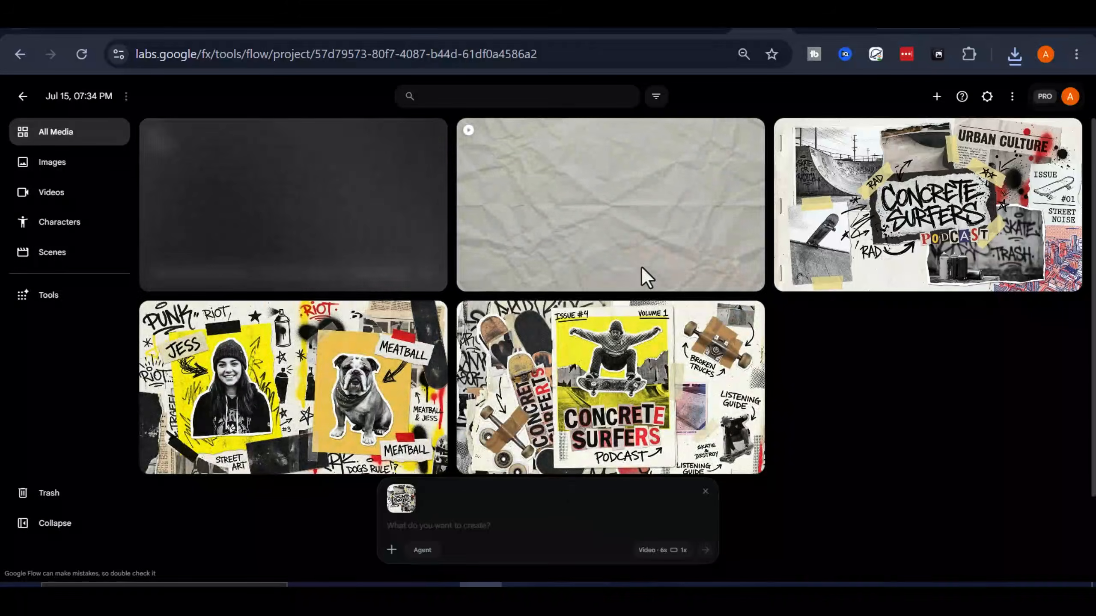
{"action": "right_click", "coordinate": [504, 529]}
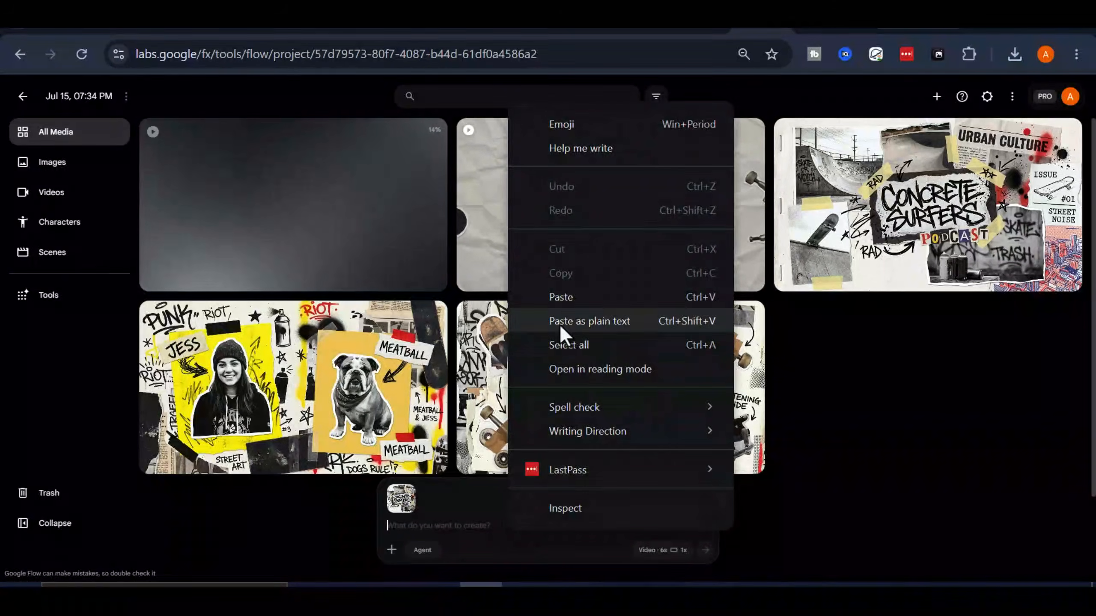
{"action": "left_click", "coordinate": [561, 328]}
{"action": "left_click", "coordinate": [705, 550]}
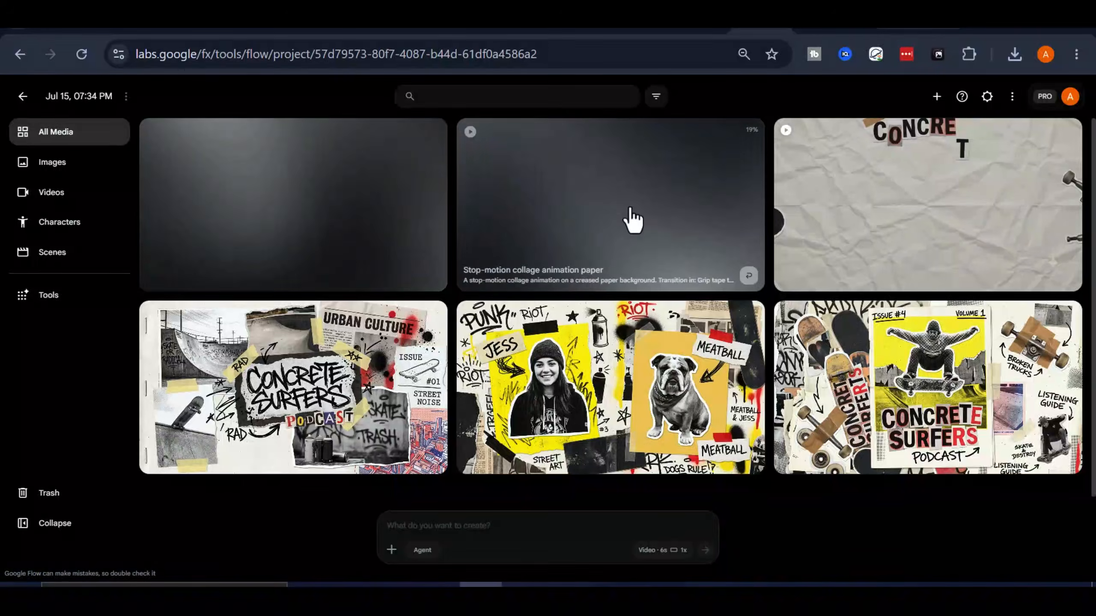
{"action": "left_click", "coordinate": [651, 246]}
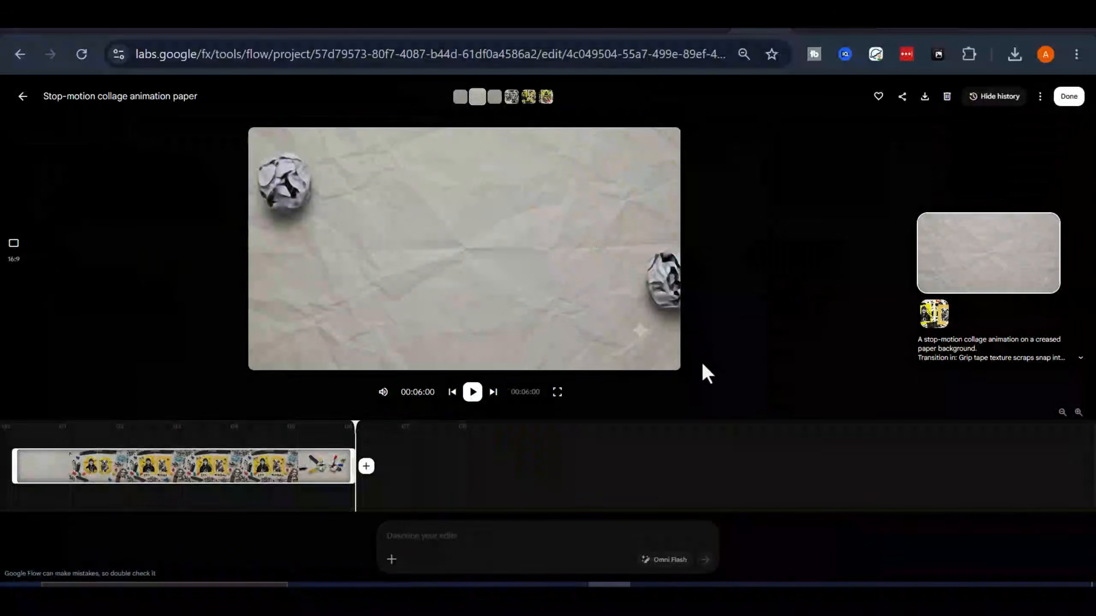
Step: Play the Jess and Meatball video and the spray-paint urban culture version, then return to the media grid
{"action": "left_click", "coordinate": [472, 392]}
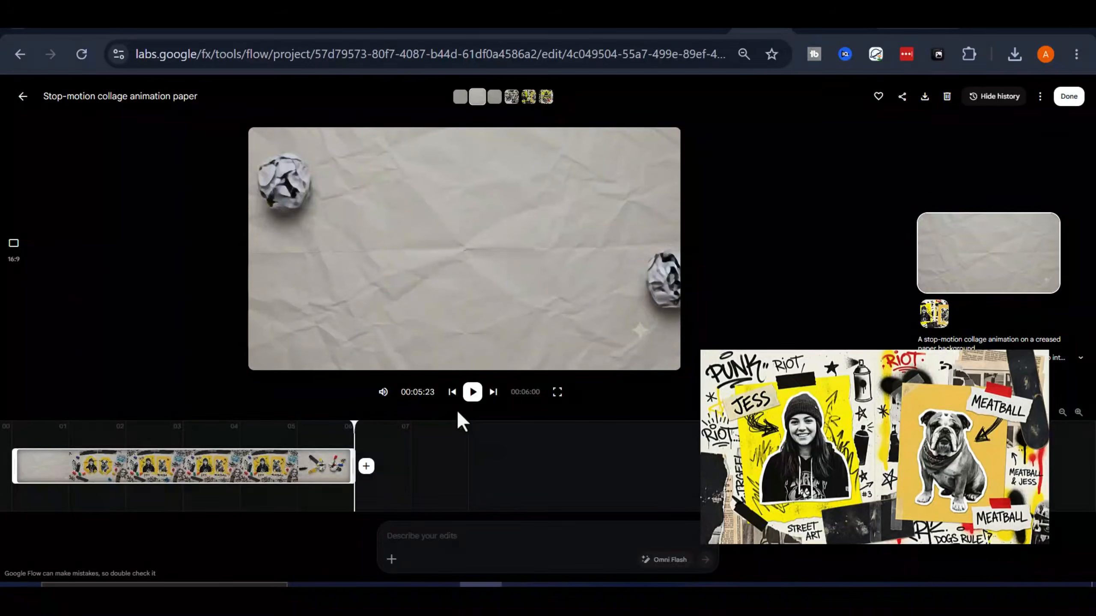
{"action": "left_click", "coordinate": [473, 392]}
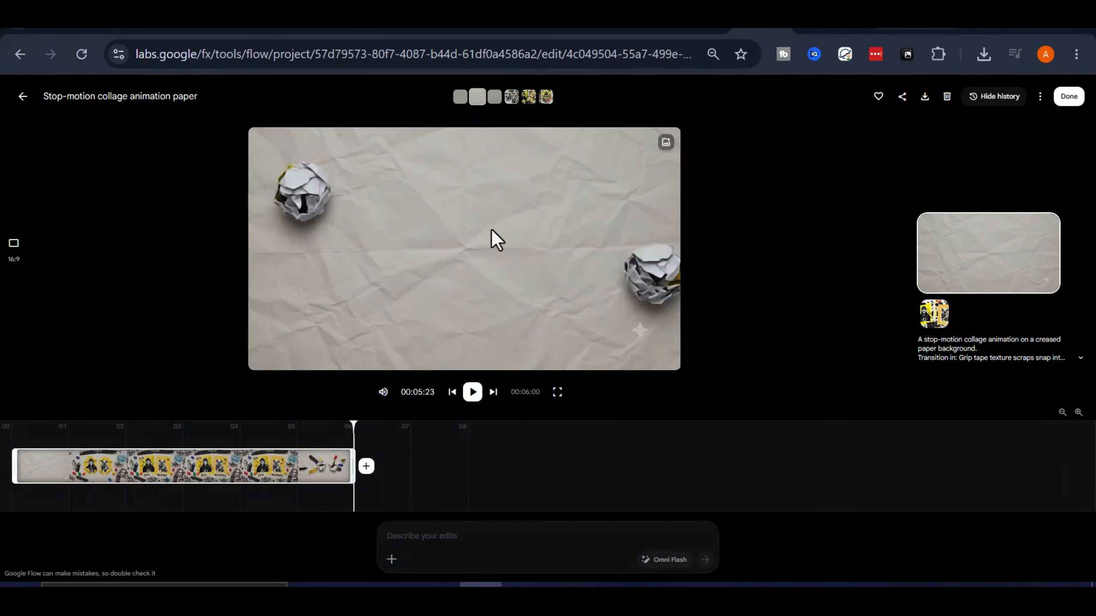
{"action": "left_click", "coordinate": [457, 97]}
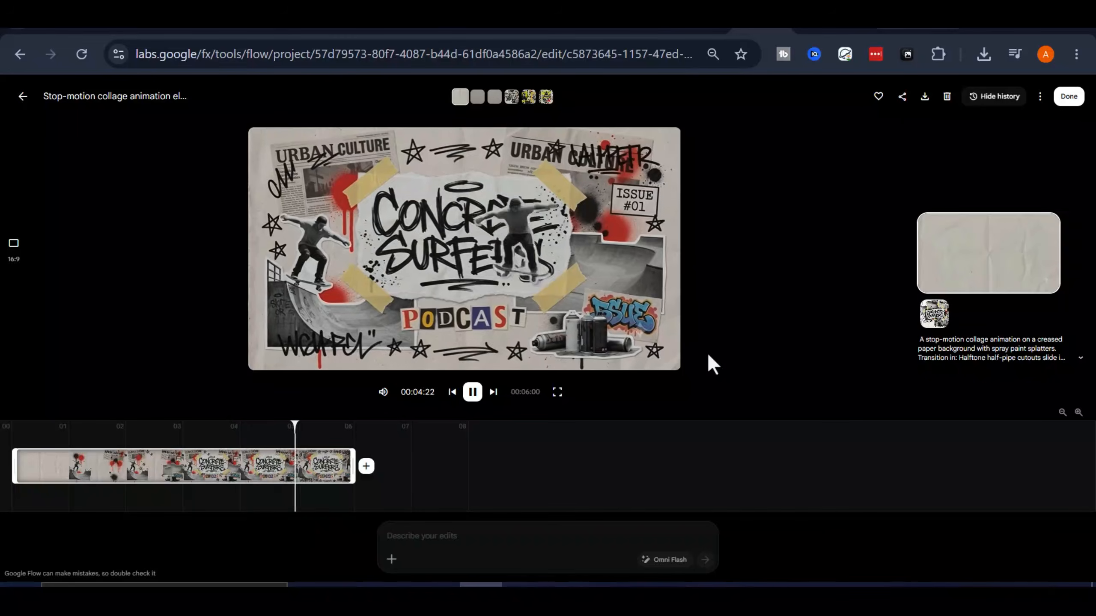
{"action": "left_click", "coordinate": [472, 392]}
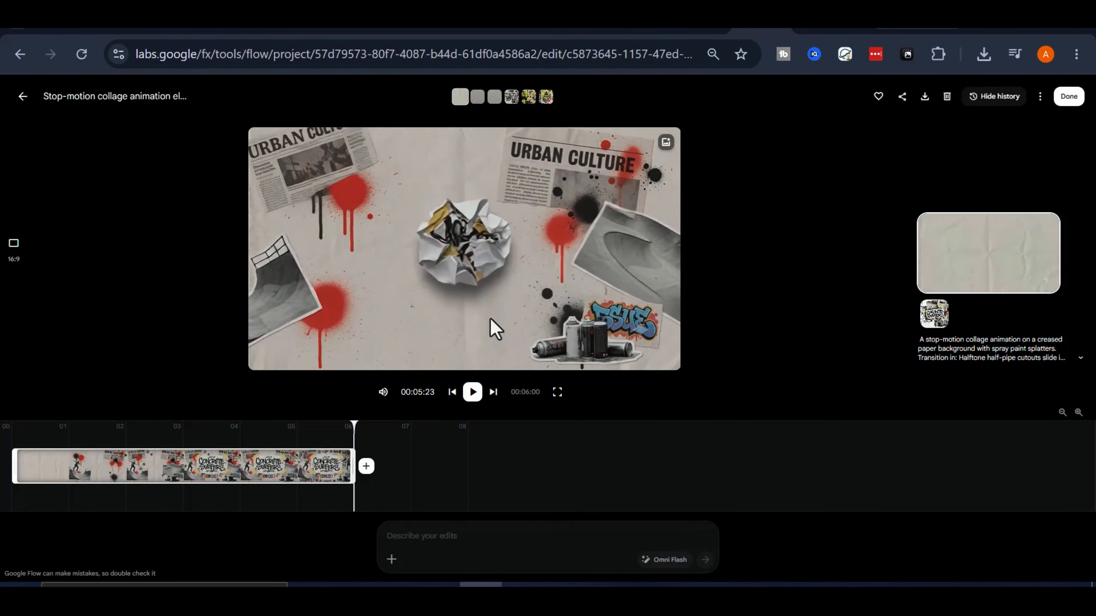
{"action": "left_click", "coordinate": [23, 96]}
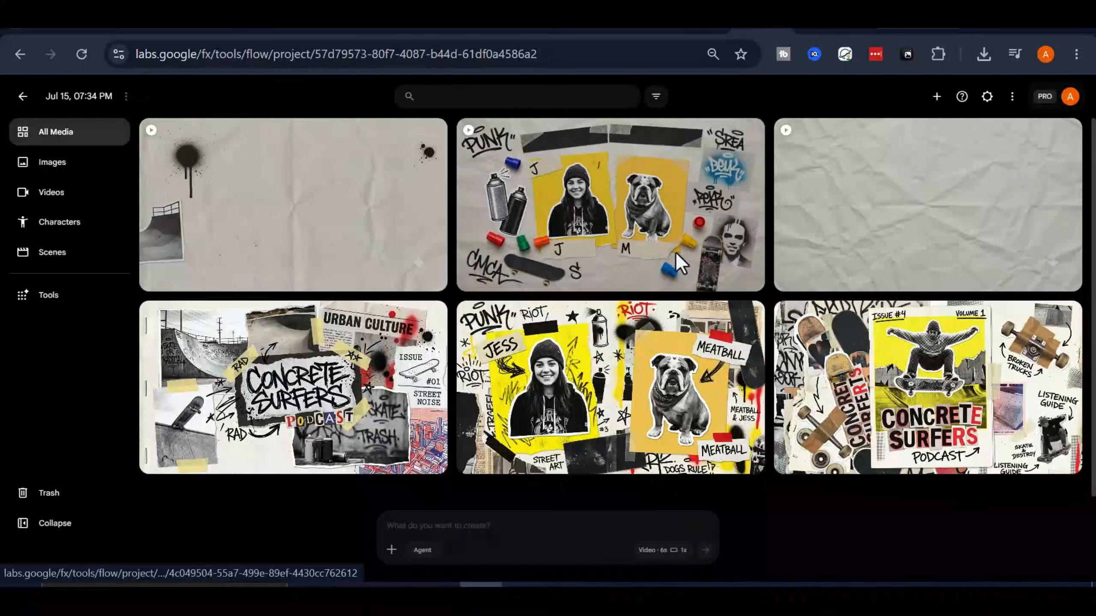
{"action": "scroll", "coordinate": [406, 388], "scroll_direction": "down", "scroll_amount": 3}
{"action": "scroll", "coordinate": [401, 402], "scroll_direction": "up", "scroll_amount": 3}
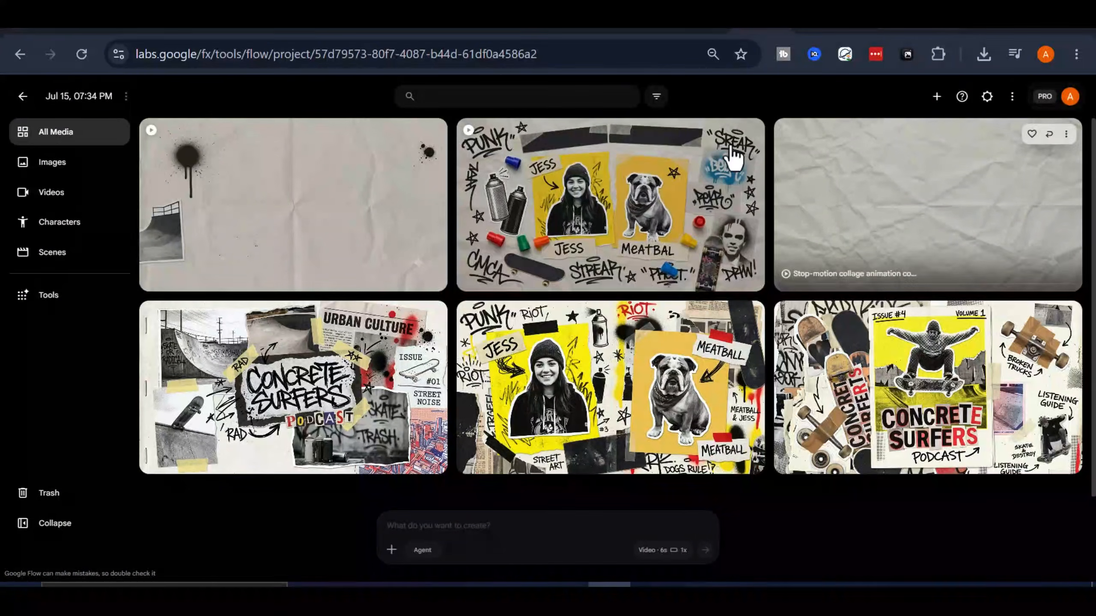